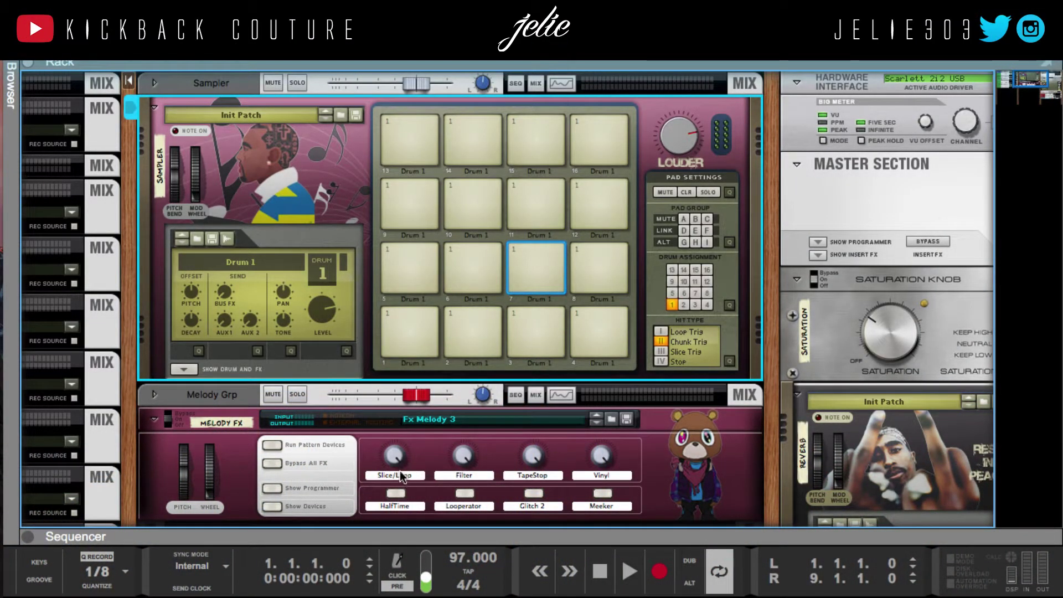
# Bring the sequencer into full view and look over its track list from the Hit track up to Transport
pyautogui.moveTo(419, 530); pyautogui.dragTo(418, 69)
pyautogui.scroll(-5, 432, 333)
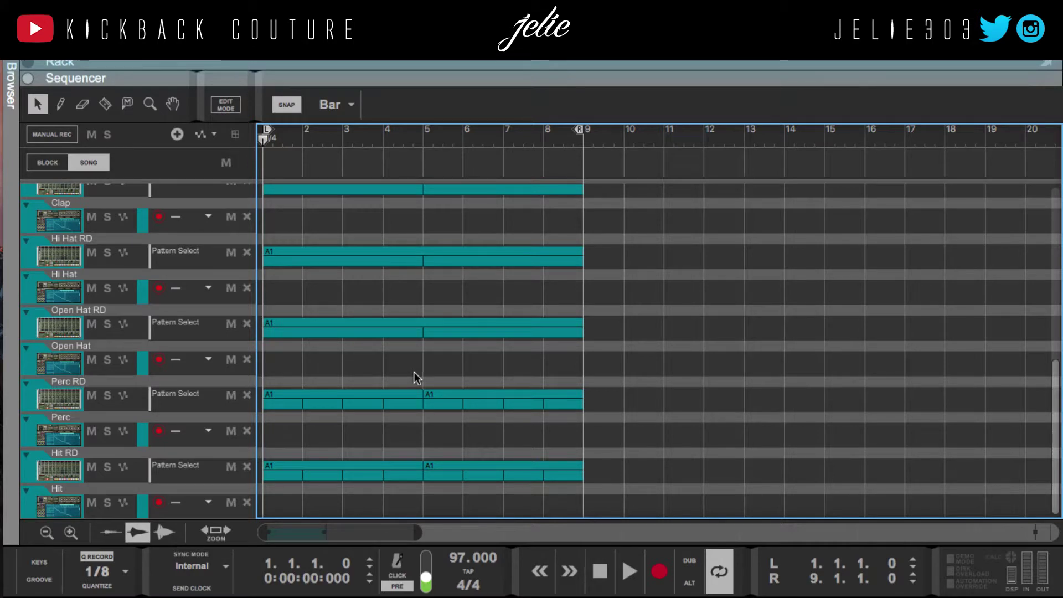
pyautogui.scroll(3, 349, 201)
pyautogui.scroll(7, 83, 227)
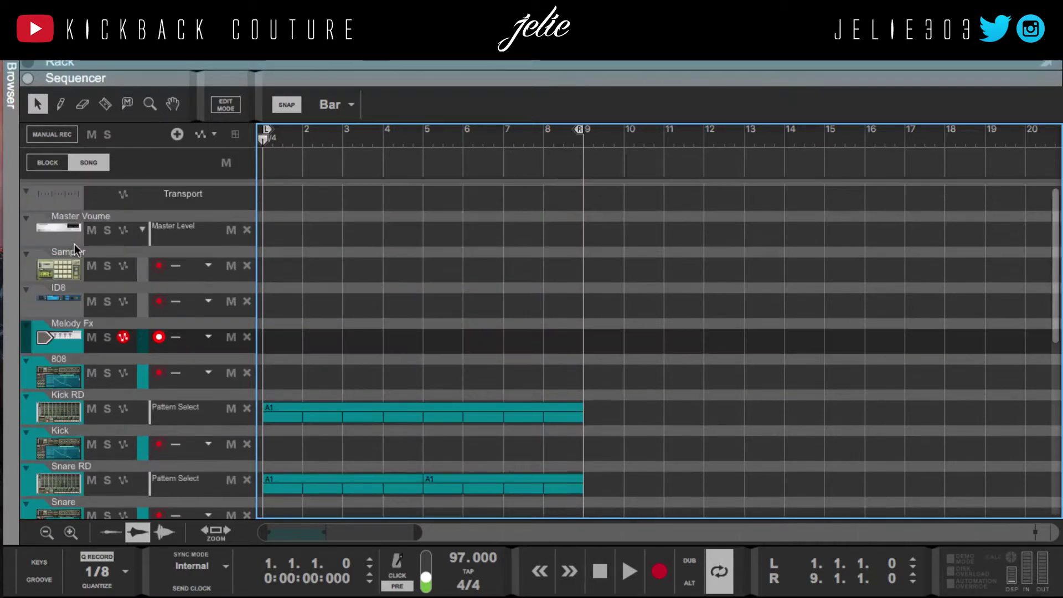
# Set the Melody Fx track's color to Deep Purple
pyautogui.click(53, 337)
pyautogui.rightClick(68, 340)
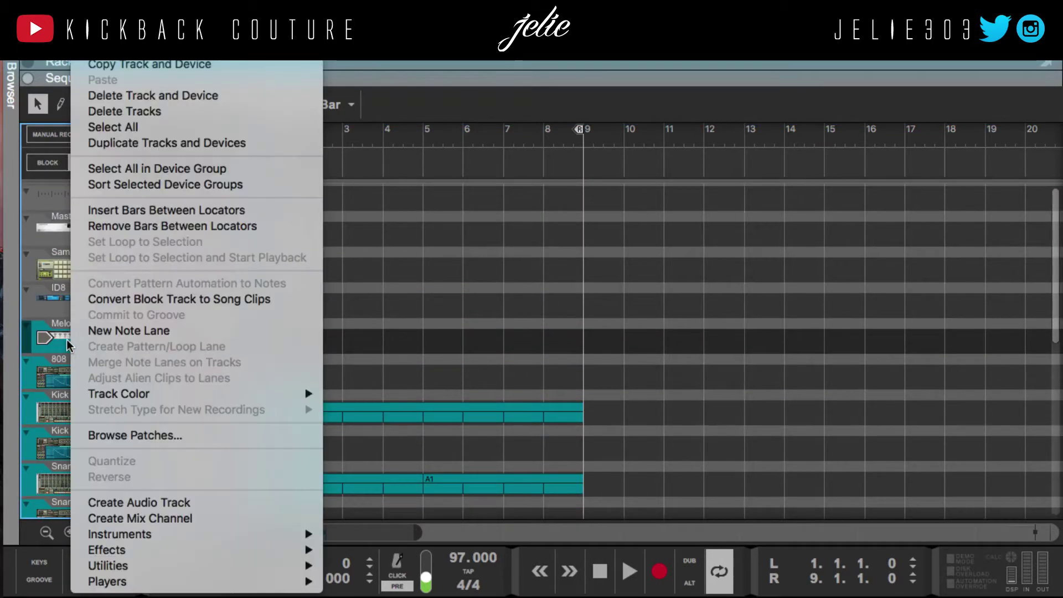
pyautogui.moveTo(314, 397)
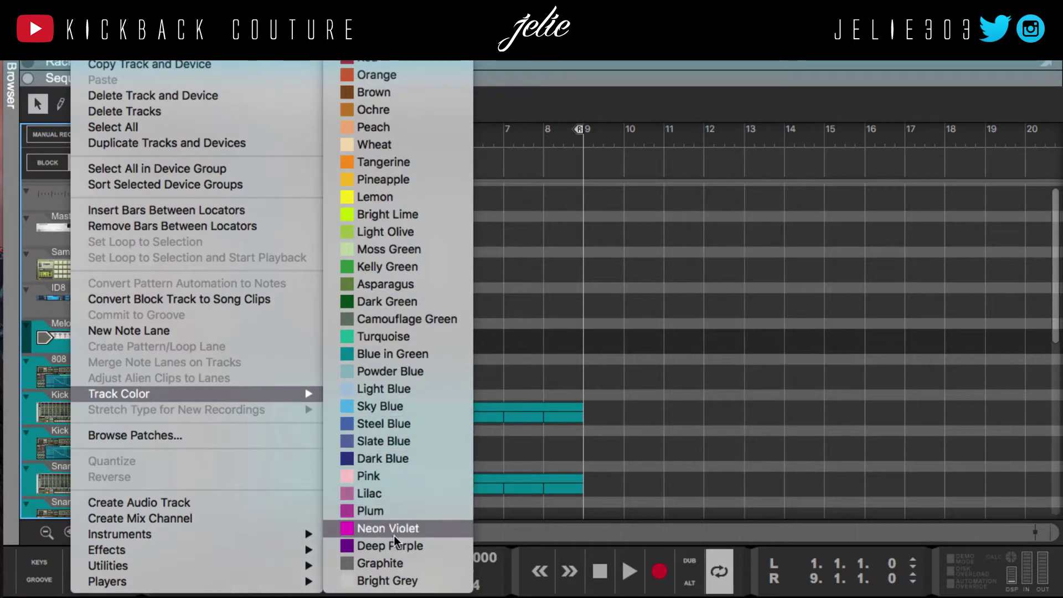
pyautogui.click(400, 548)
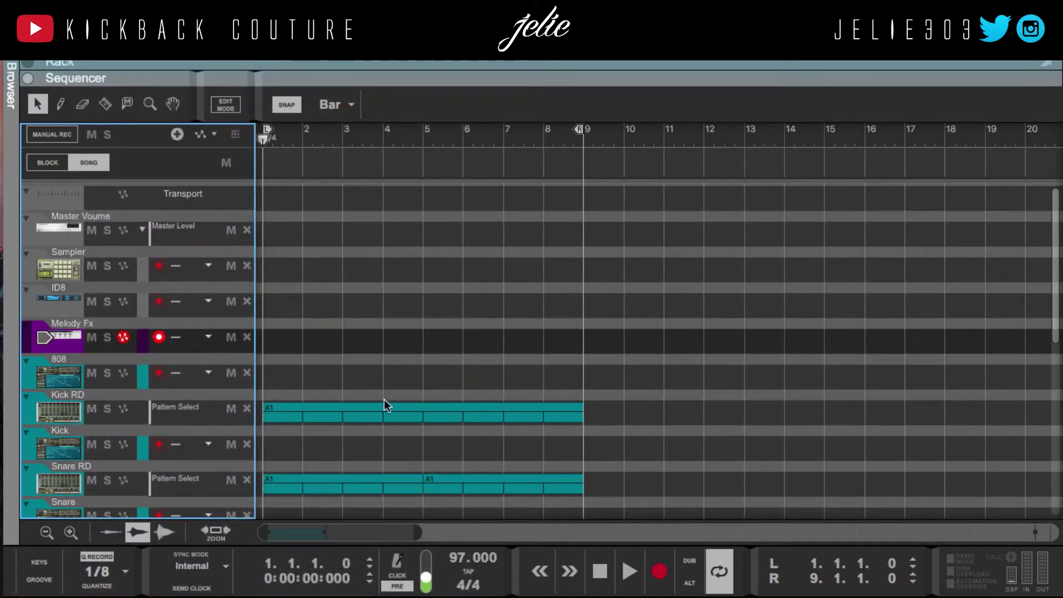
# Set the color of the clip on the Kick RD track to Turquoise
pyautogui.moveTo(714, 365); pyautogui.dragTo(344, 406)
pyautogui.rightClick(343, 406)
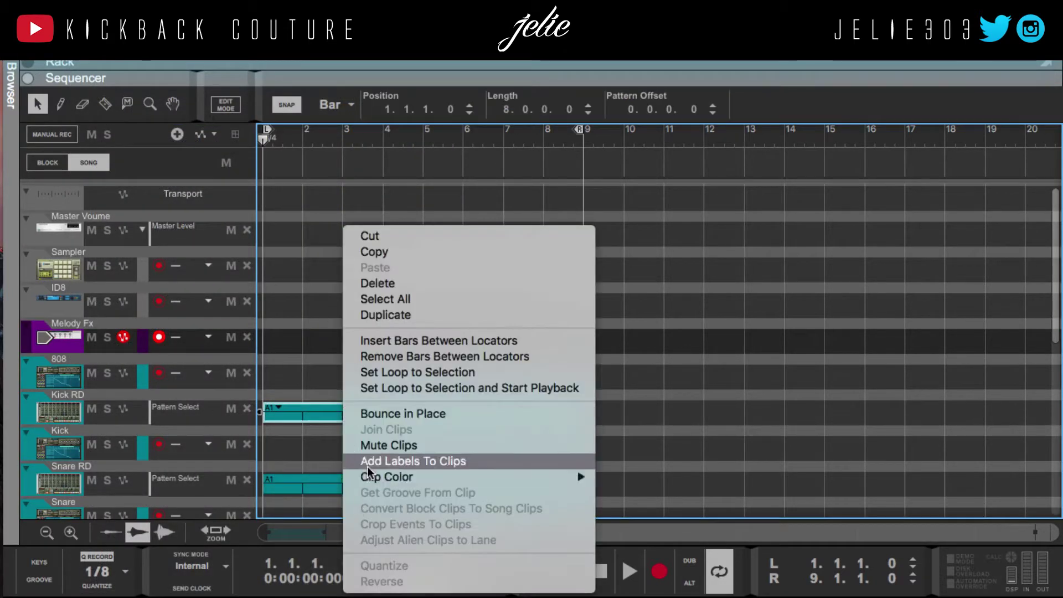
pyautogui.moveTo(385, 477)
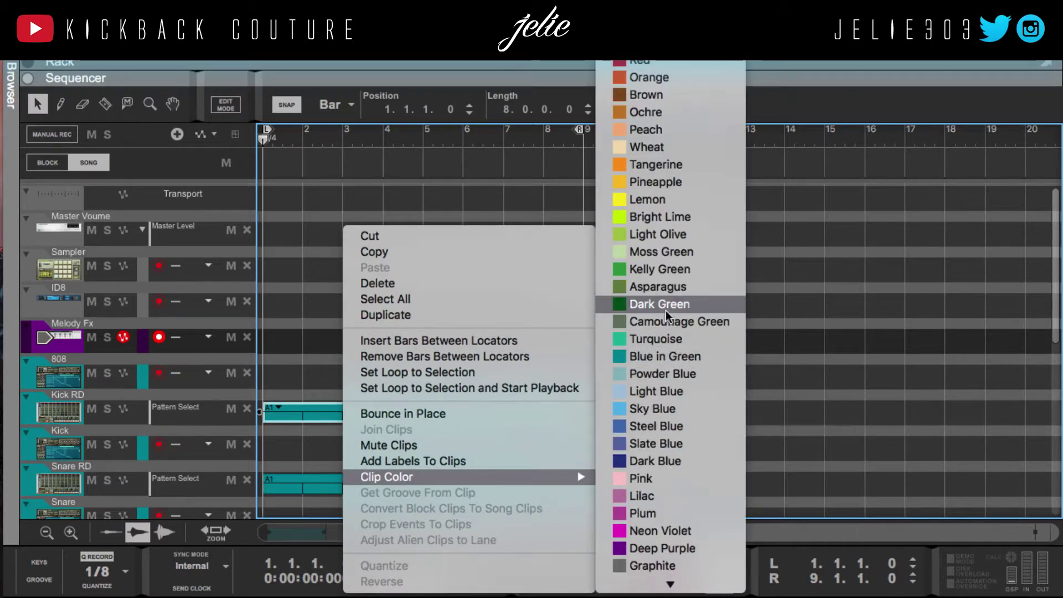
pyautogui.click(672, 335)
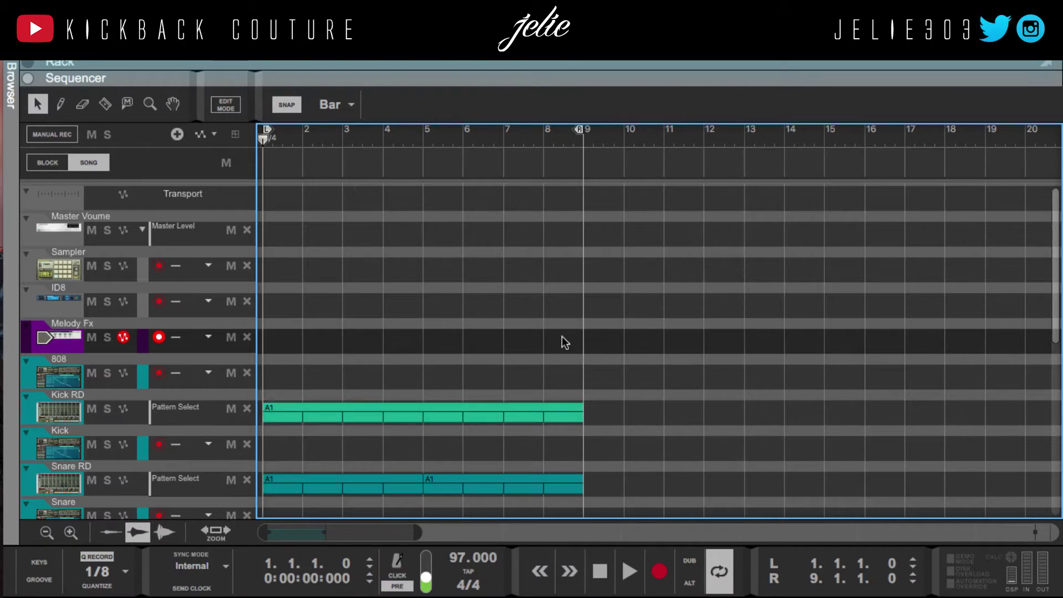
pyautogui.rightClick(57, 411)
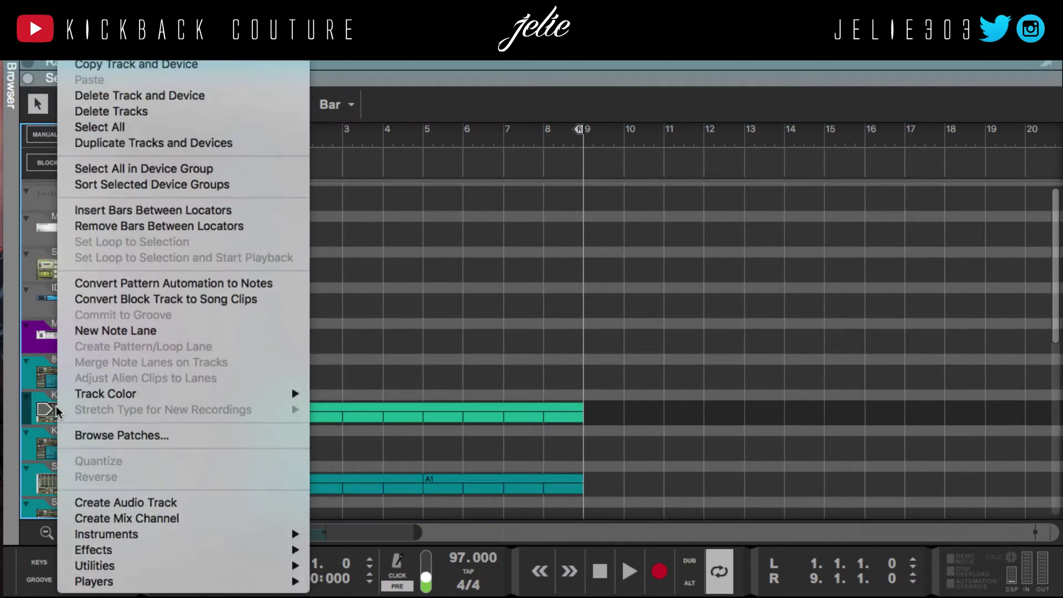
pyautogui.click(430, 339)
pyautogui.rightClick(424, 418)
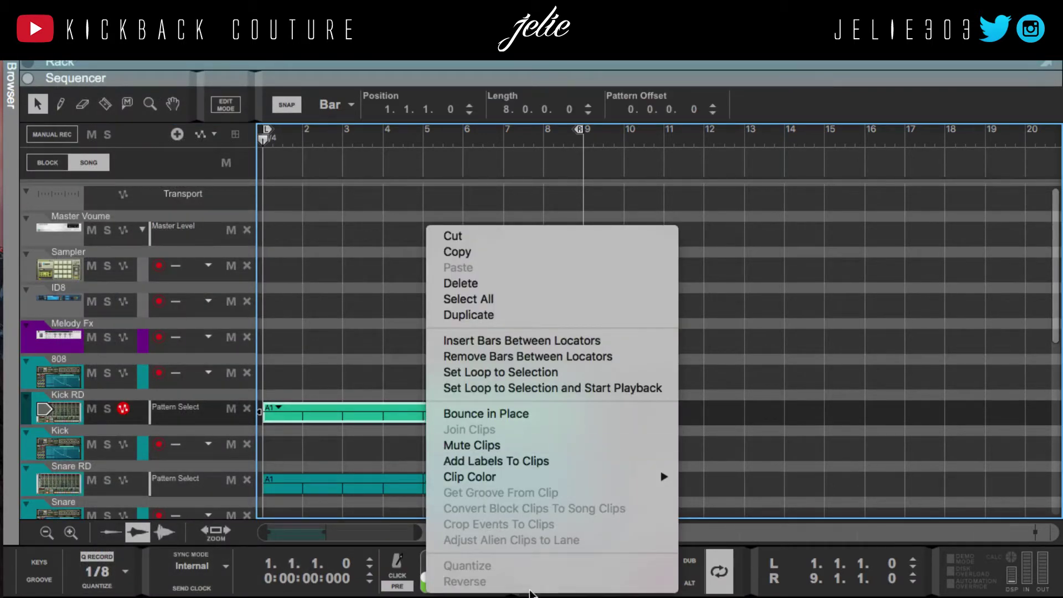
pyautogui.click(487, 461)
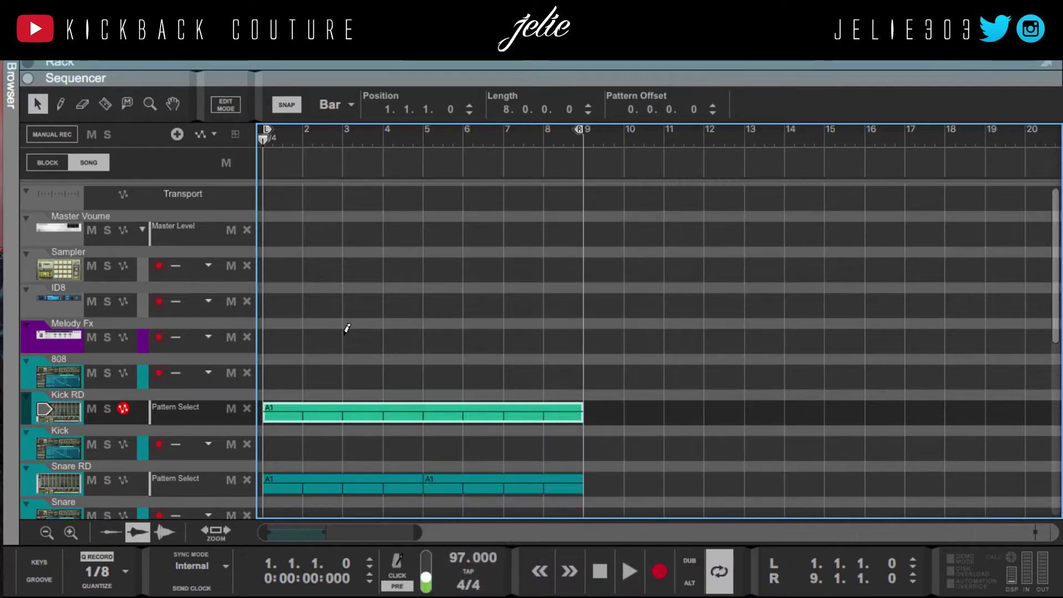
pyautogui.click(347, 335)
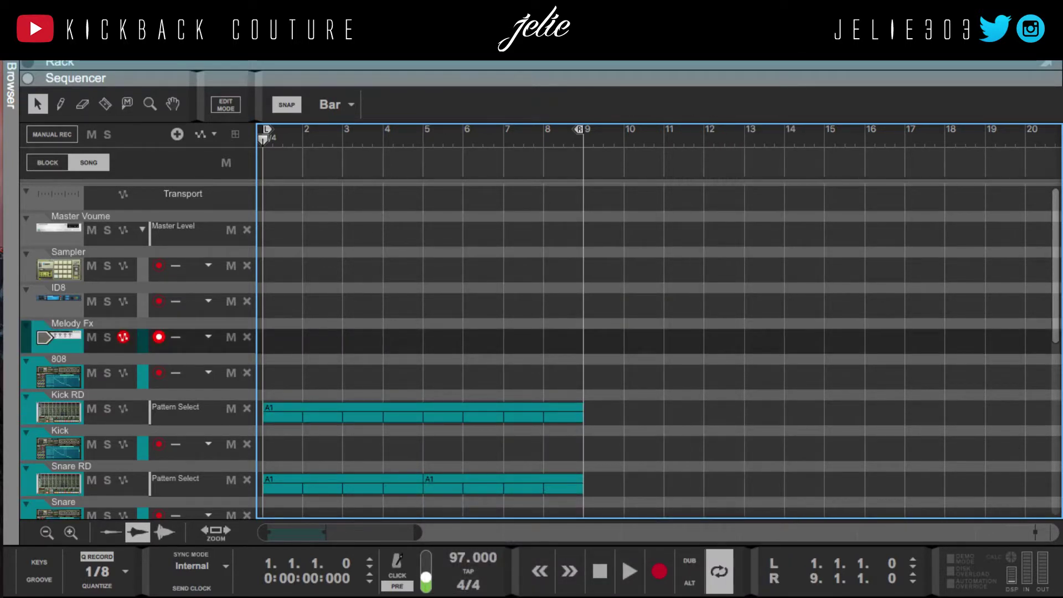
# Set the interface theme to Blue in the general preferences and close them
pyautogui.click(111, 35)
pyautogui.click(645, 196)
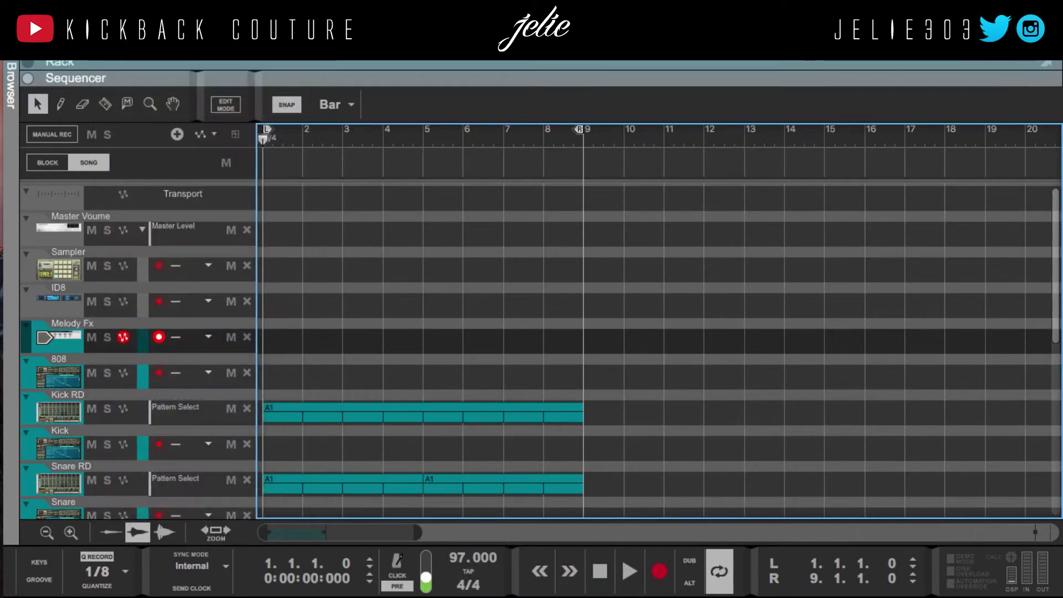
pyautogui.click(58, 11)
pyautogui.click(77, 56)
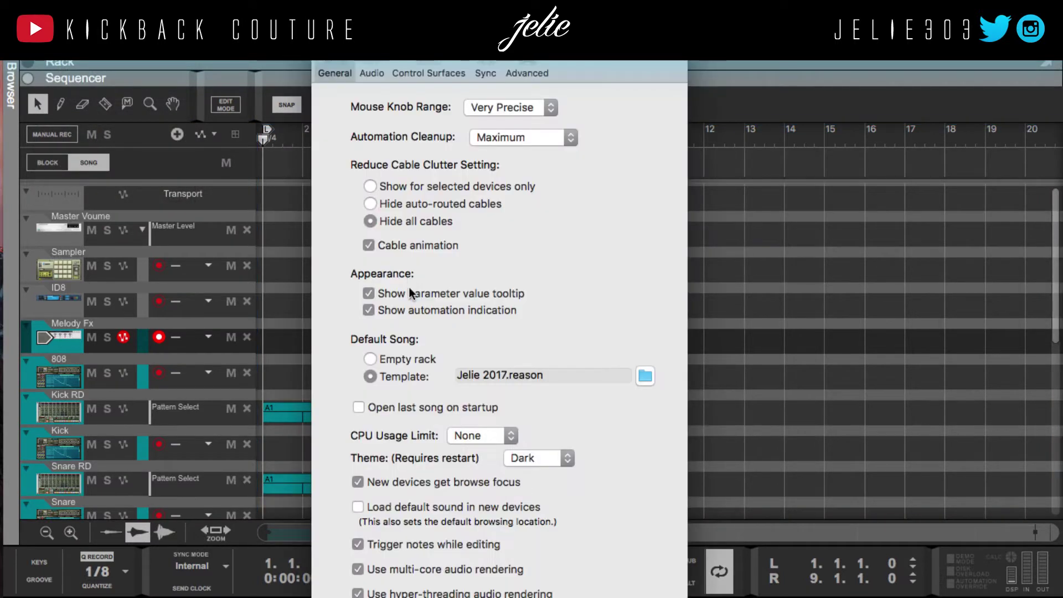
pyautogui.click(538, 457)
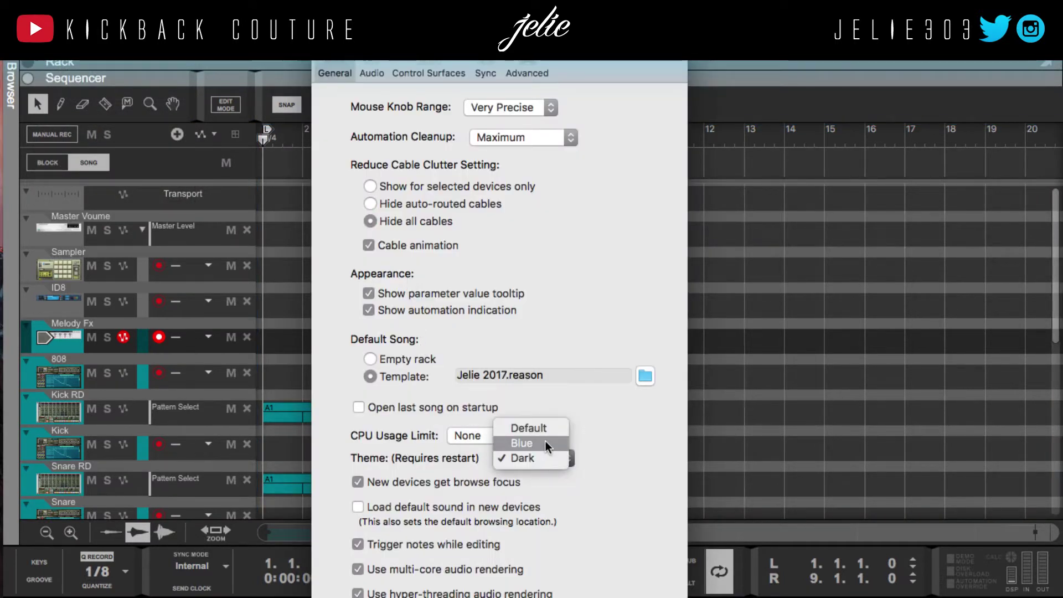
pyautogui.click(548, 444)
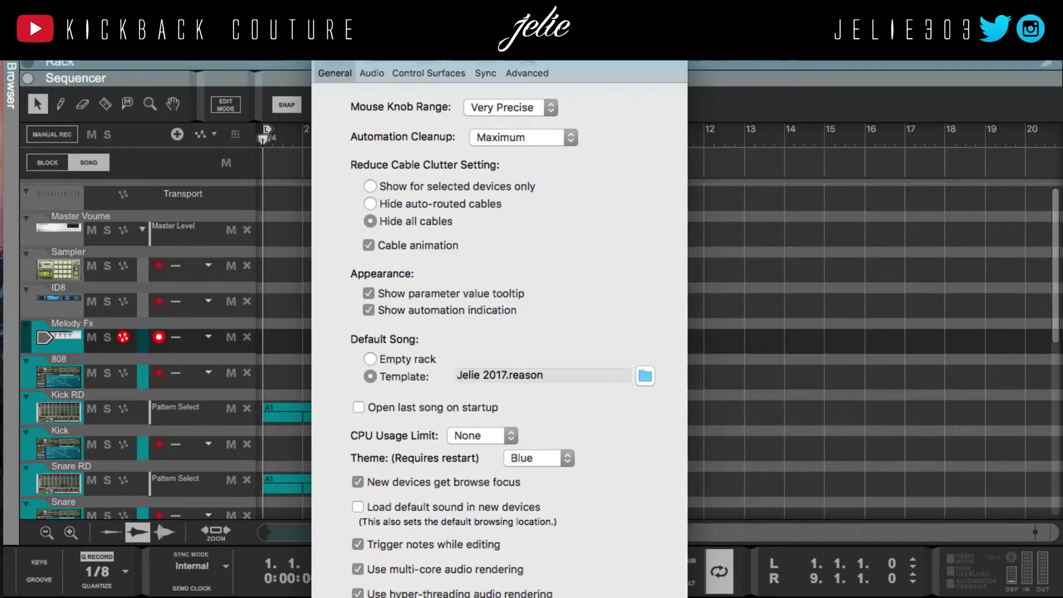
pyautogui.press('super+w')
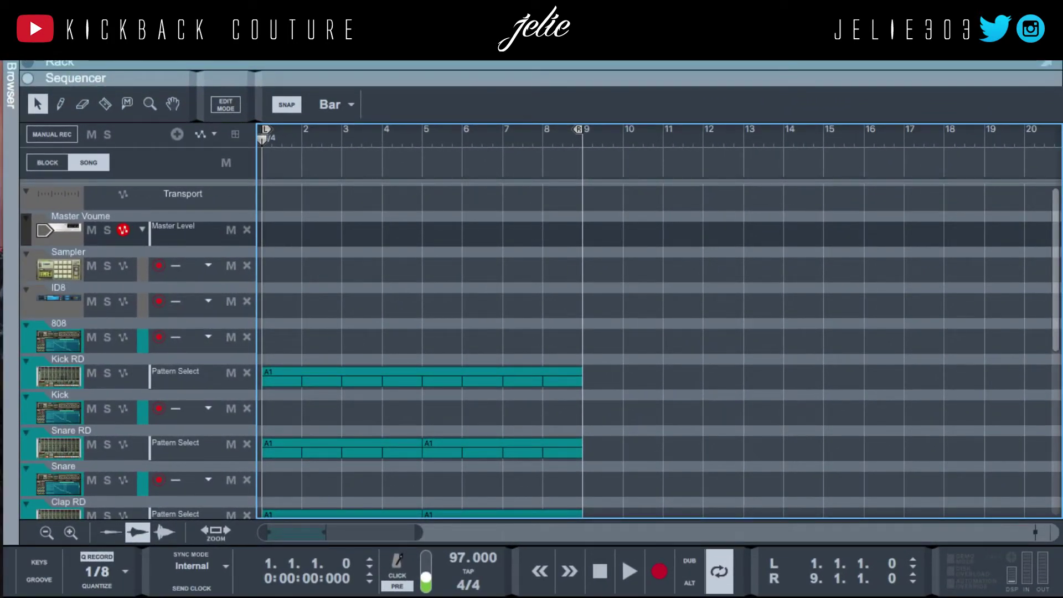
# Set the interface theme to Default in the general preferences and look over the sequencer tracks in that theme
pyautogui.click(109, 21)
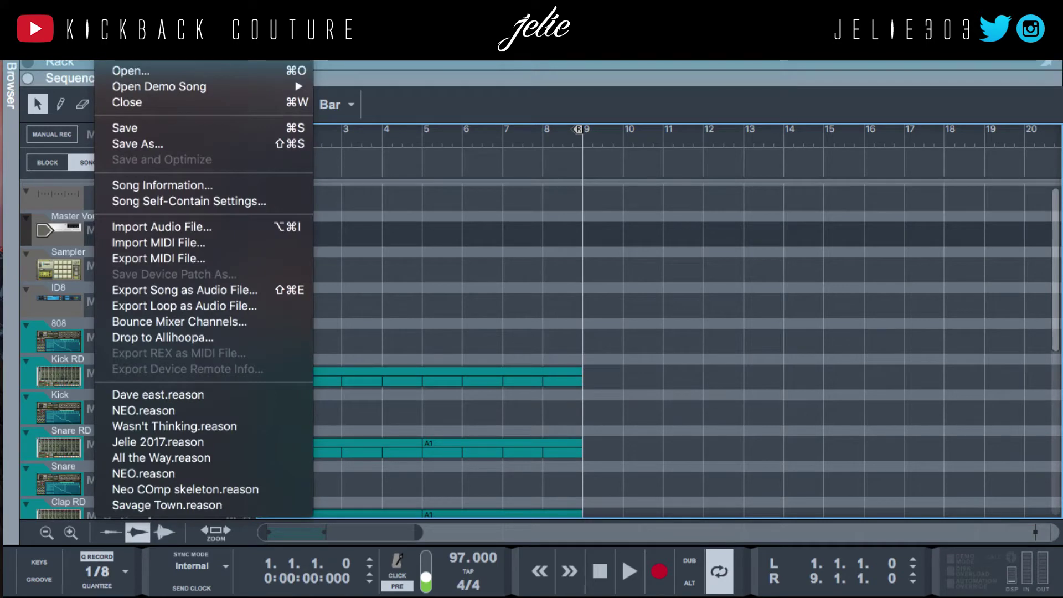
pyautogui.moveTo(65, 21)
pyautogui.click(78, 54)
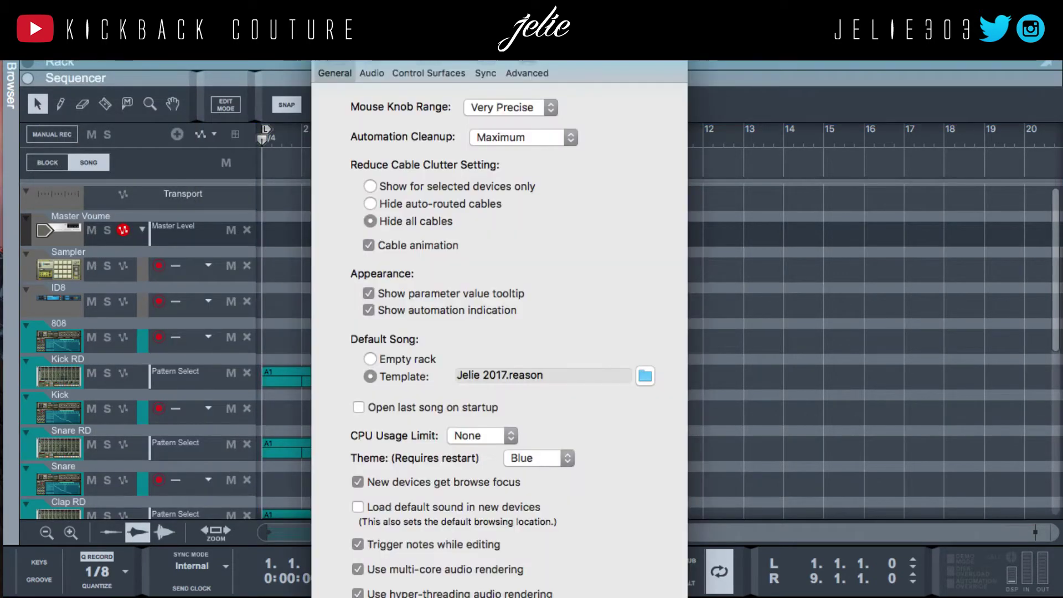
pyautogui.click(533, 453)
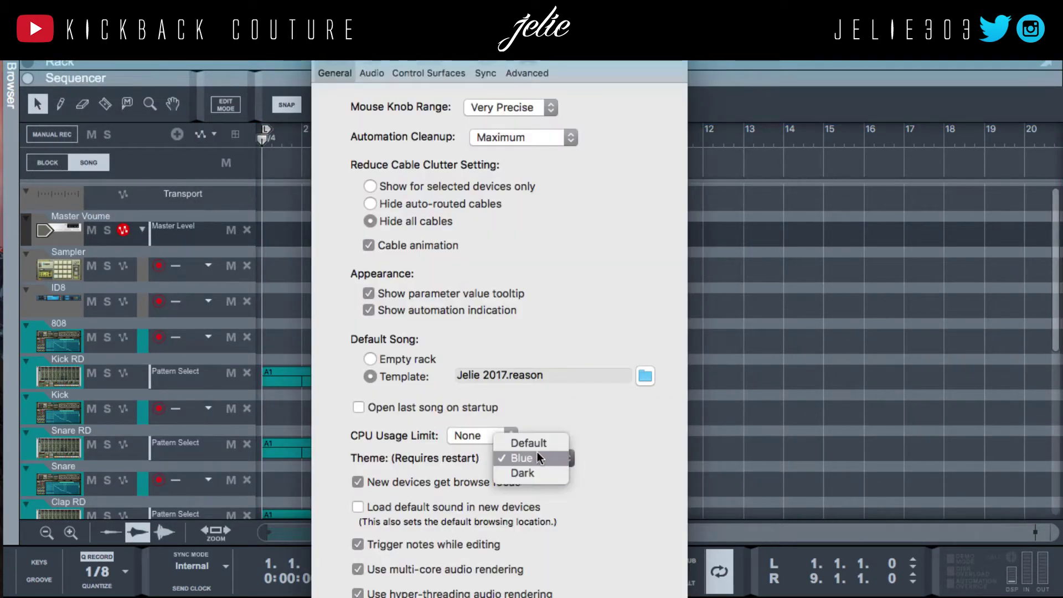
pyautogui.click(533, 444)
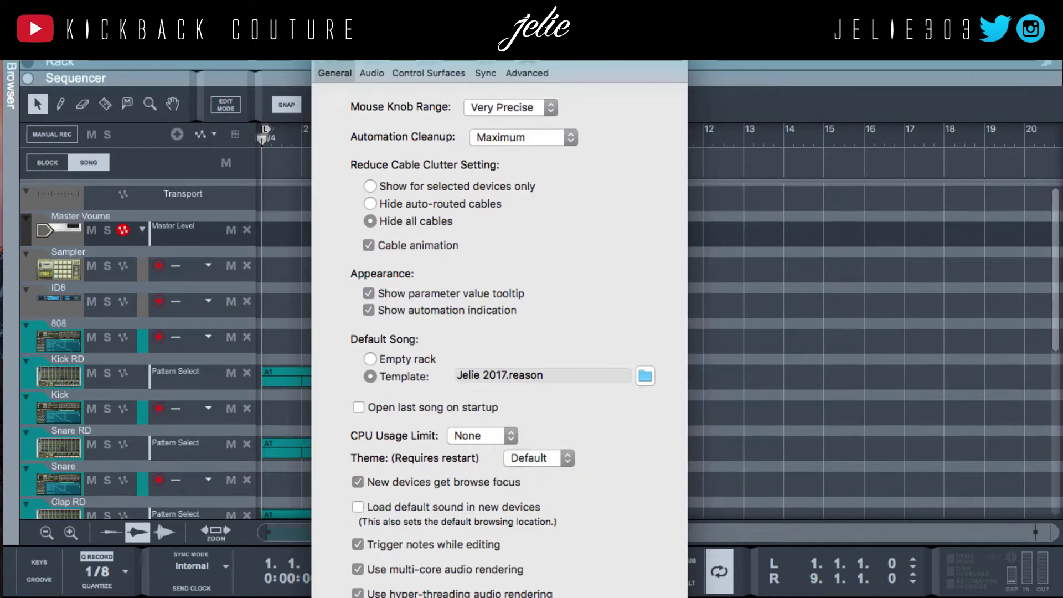
pyautogui.click(321, 31)
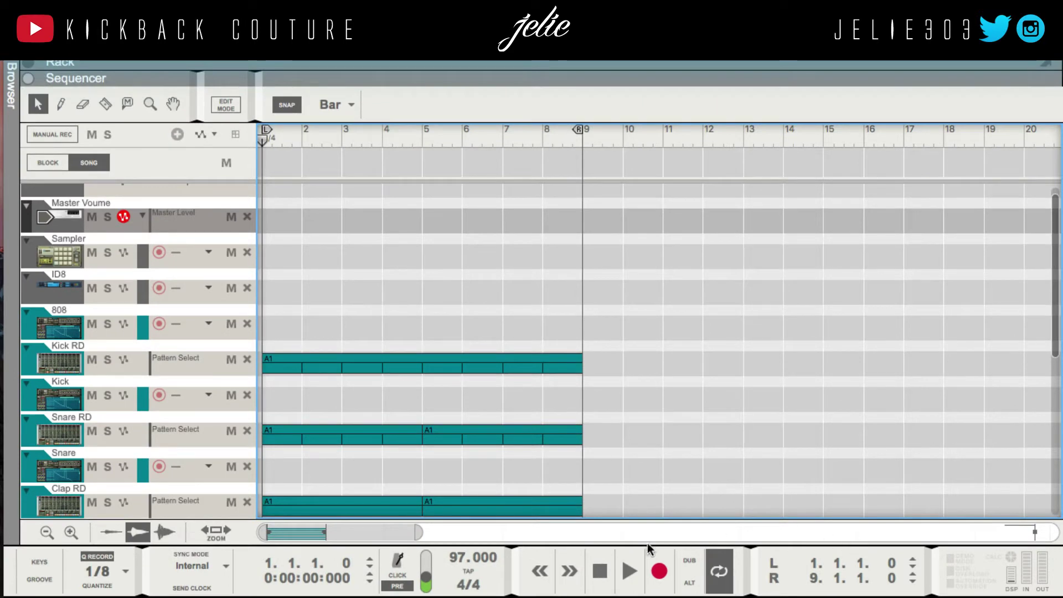
pyautogui.scroll(-6, 597, 274)
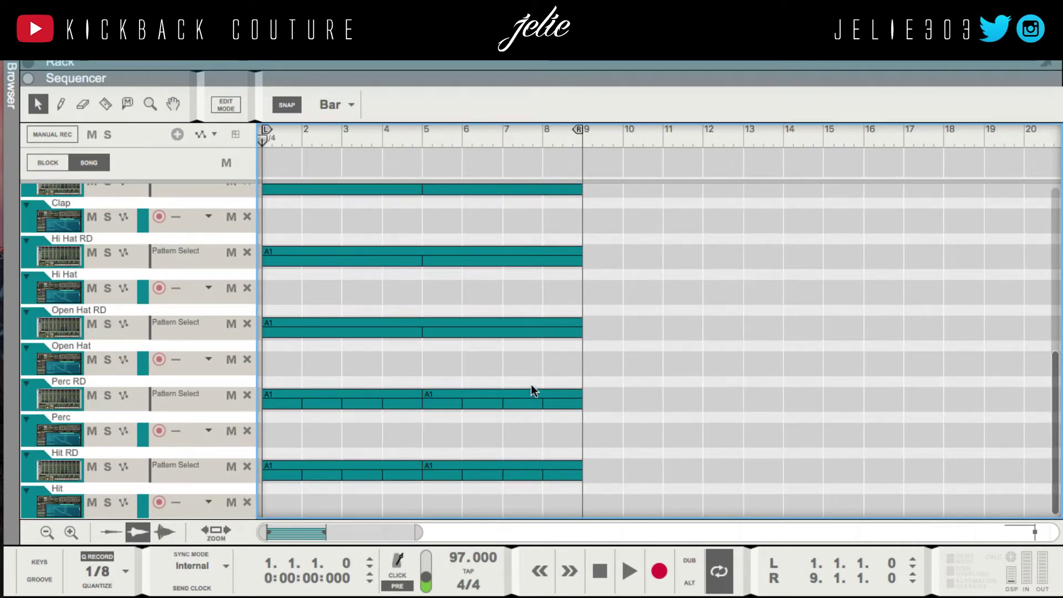
pyautogui.scroll(6, 531, 384)
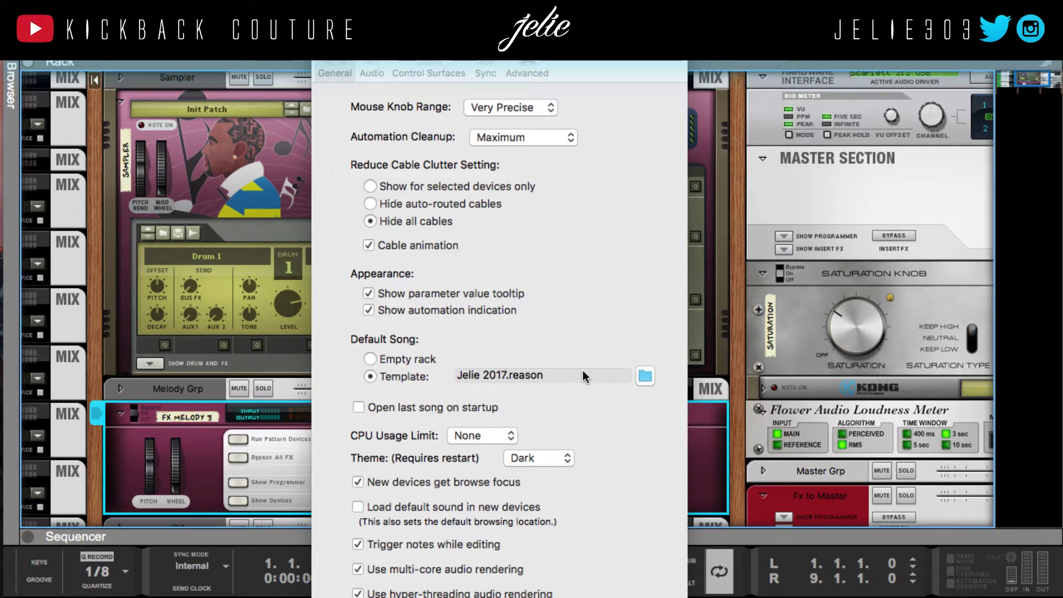
# Choose the Jelie 2017.reason template as the default song and close the preferences
pyautogui.click(398, 376)
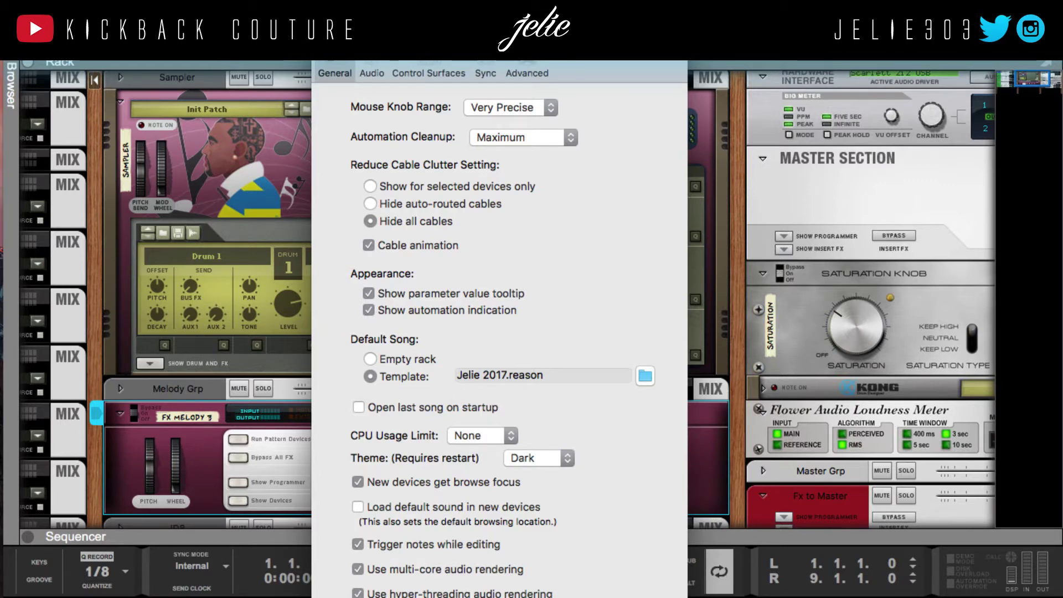
pyautogui.click(321, 28)
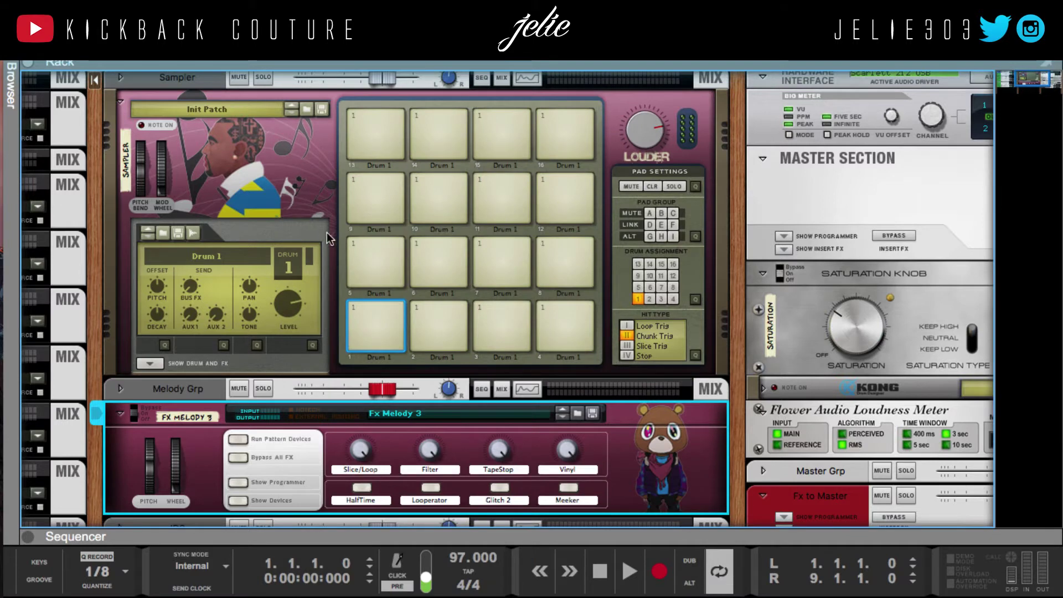
# Set the Sampler device's backdrop to Mario & Luigi.jpg from the Mario & Luigi folder in Trapdrops
pyautogui.scroll(1, 248, 209)
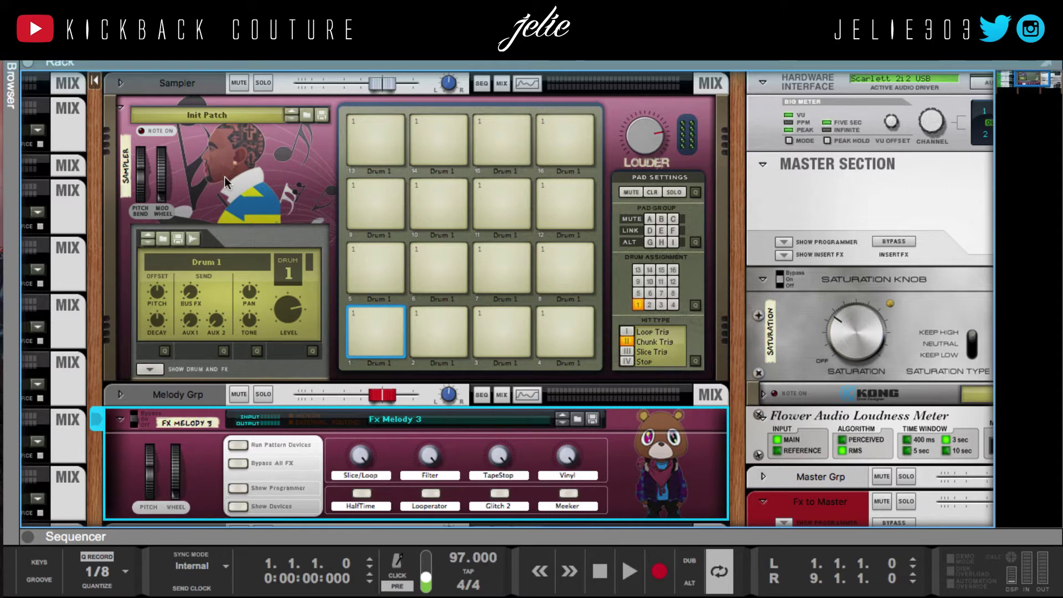
pyautogui.click(194, 166)
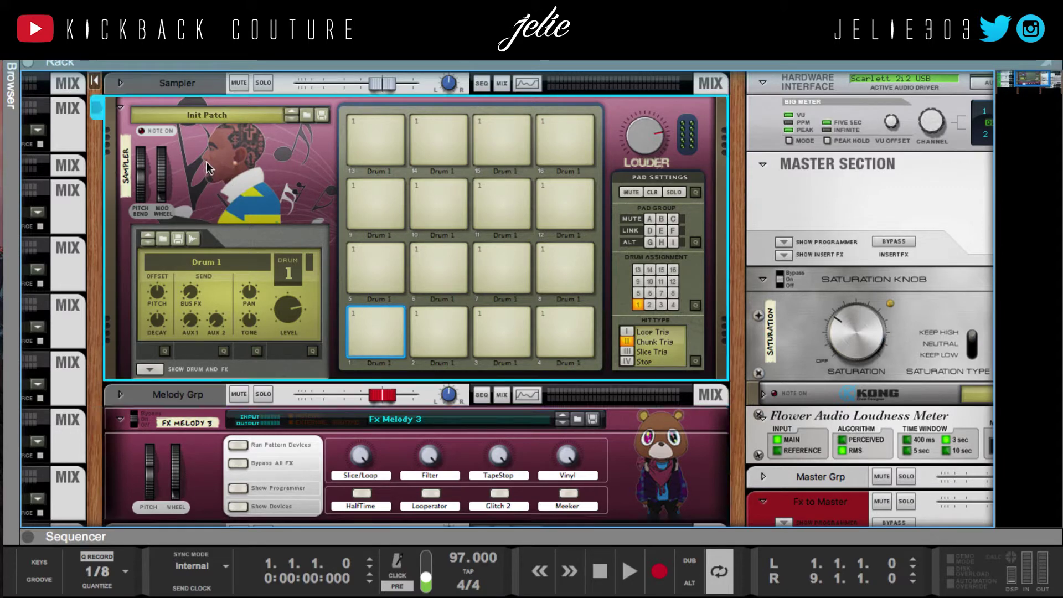
pyautogui.scroll(-1, 200, 227)
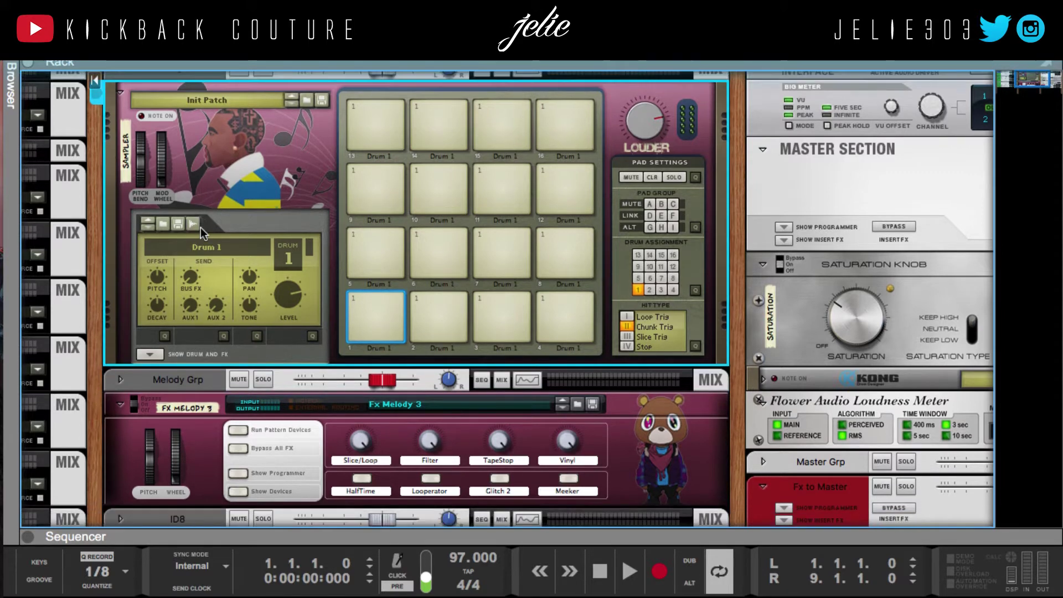
pyautogui.scroll(1, 201, 221)
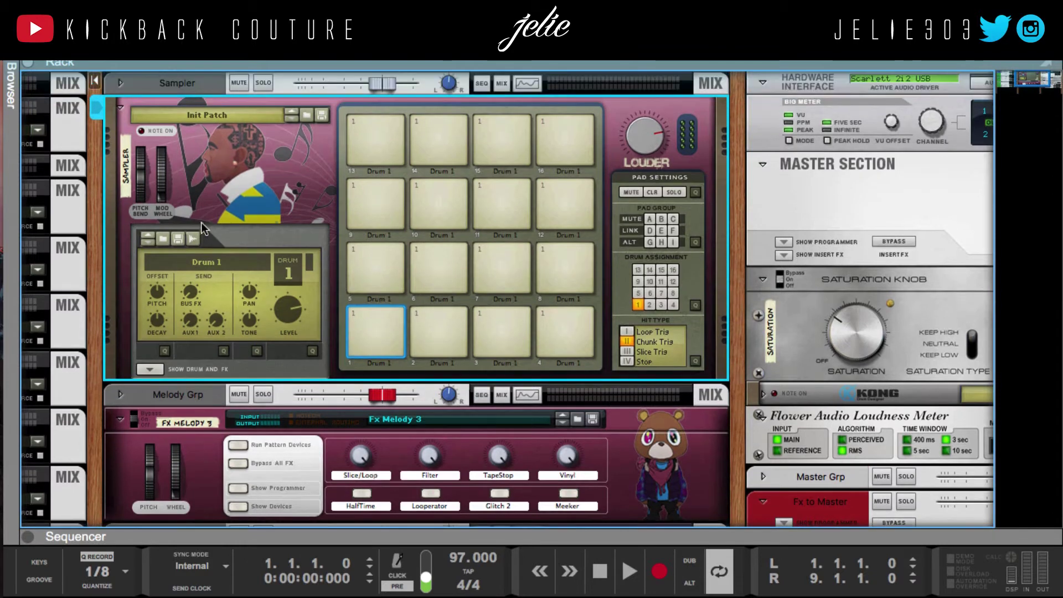
pyautogui.rightClick(205, 167)
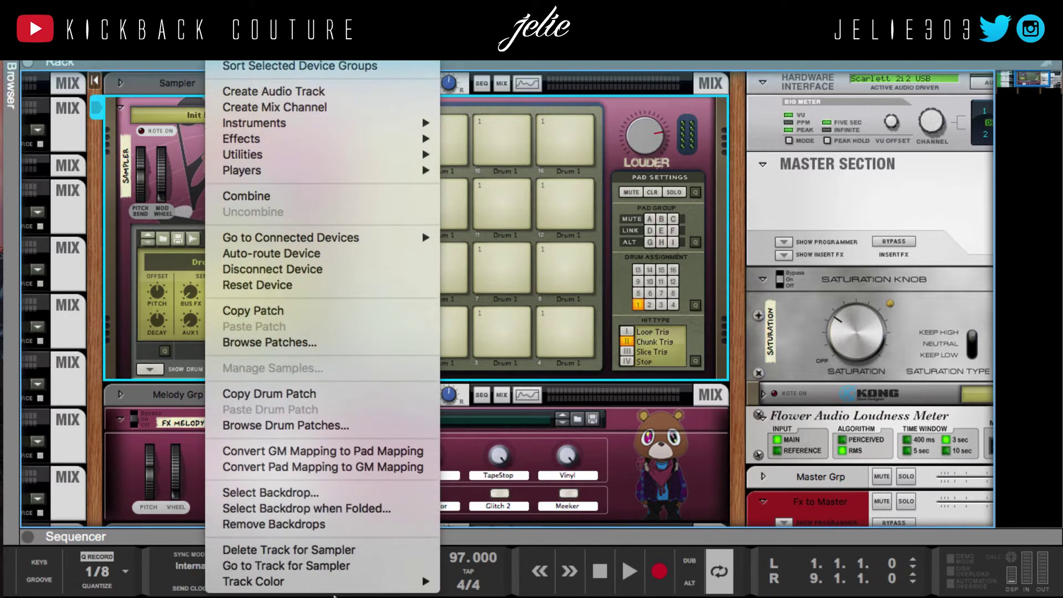
pyautogui.click(312, 495)
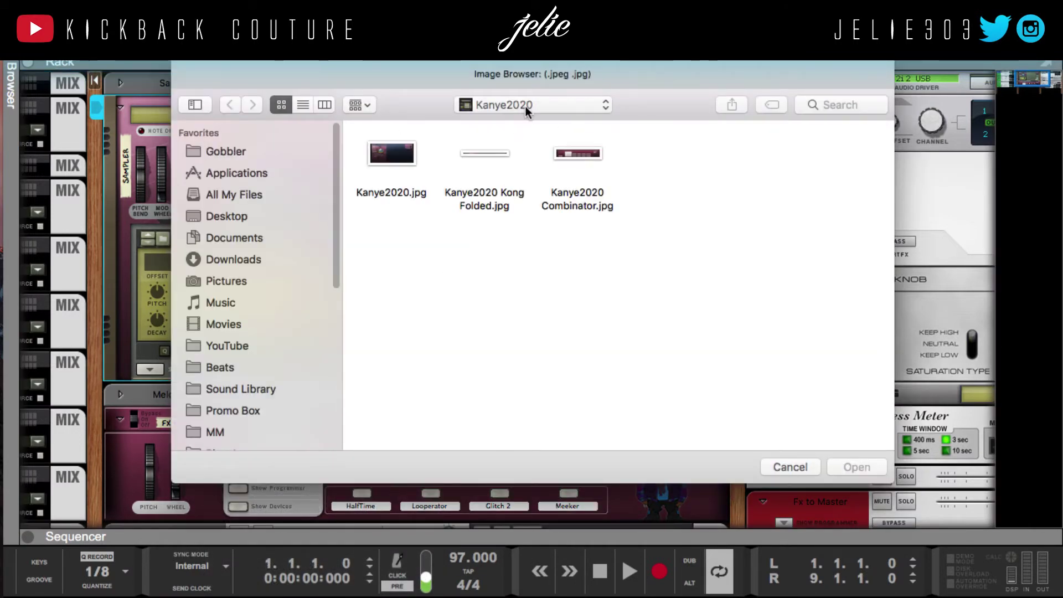
pyautogui.click(525, 105)
pyautogui.click(520, 117)
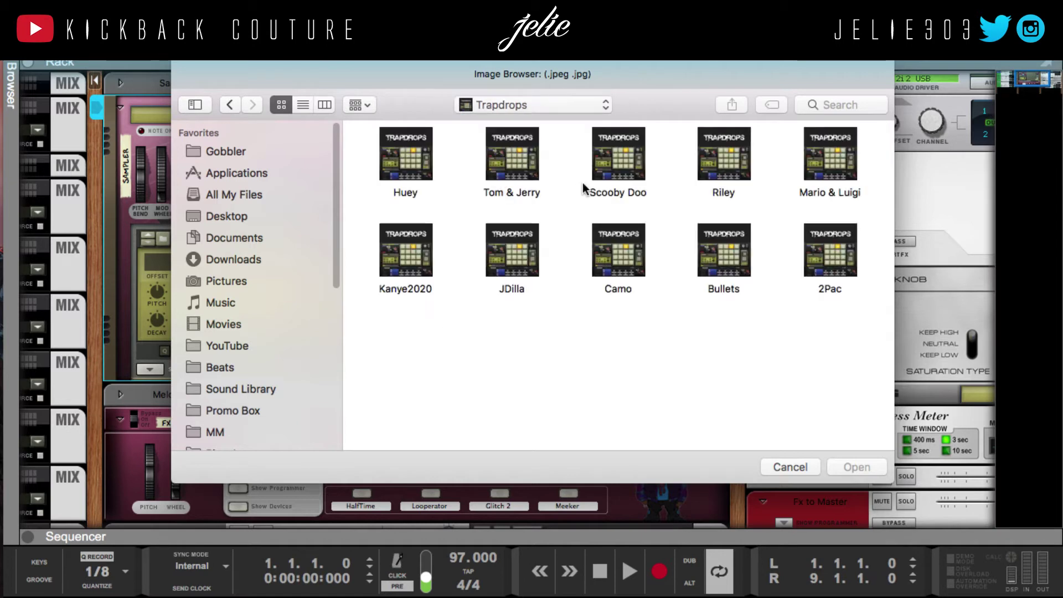
pyautogui.doubleClick(813, 170)
pyautogui.click(397, 160)
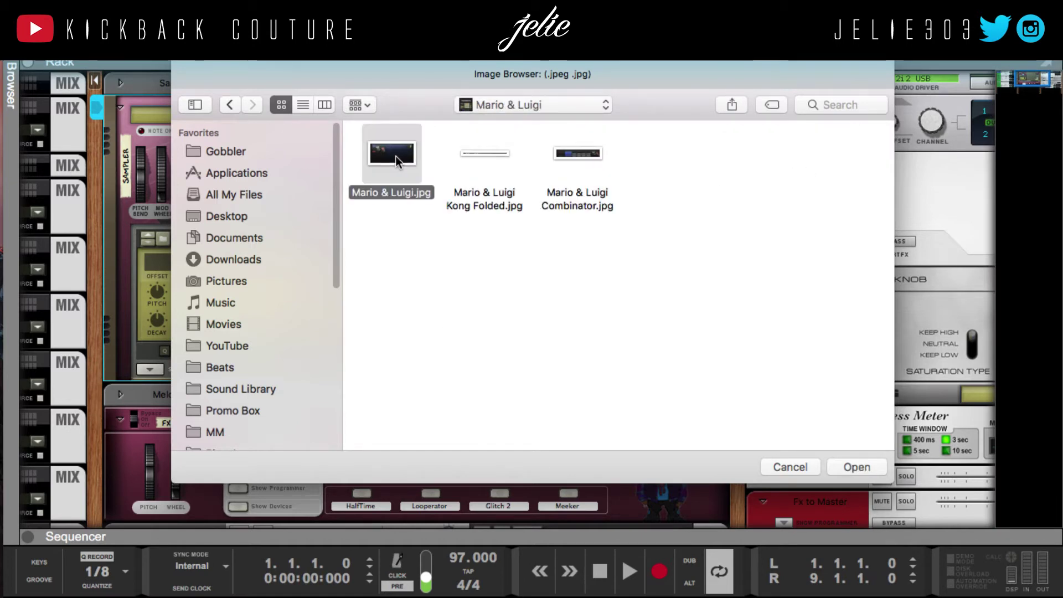
pyautogui.doubleClick(397, 160)
# Set the Fx Melody 3 Combinator's backdrop to Mario & Luigi Combinator.jpg from the Mario & Luigi folder
pyautogui.rightClick(207, 457)
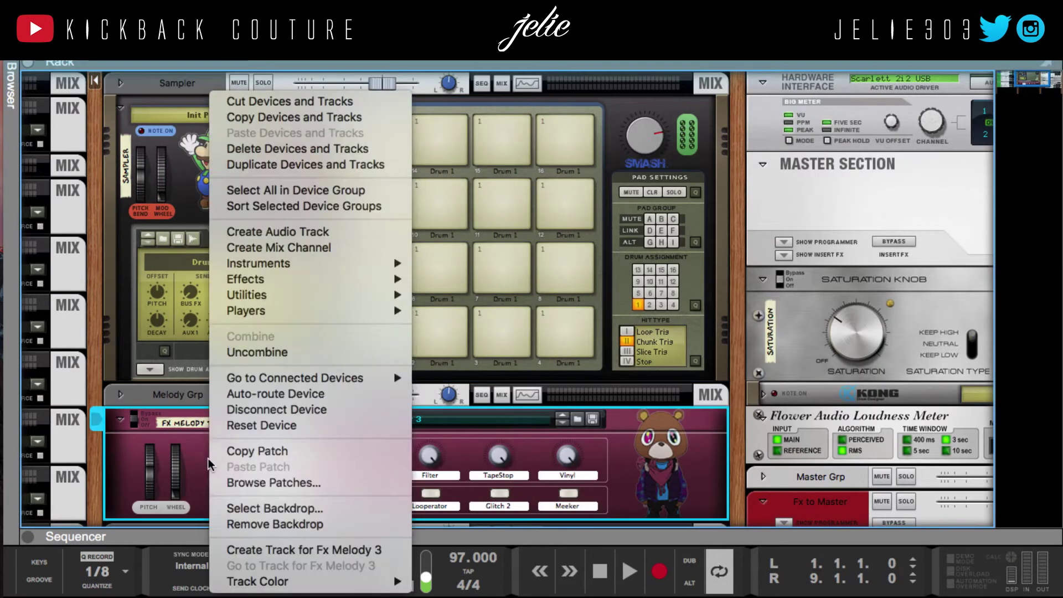
pyautogui.click(284, 509)
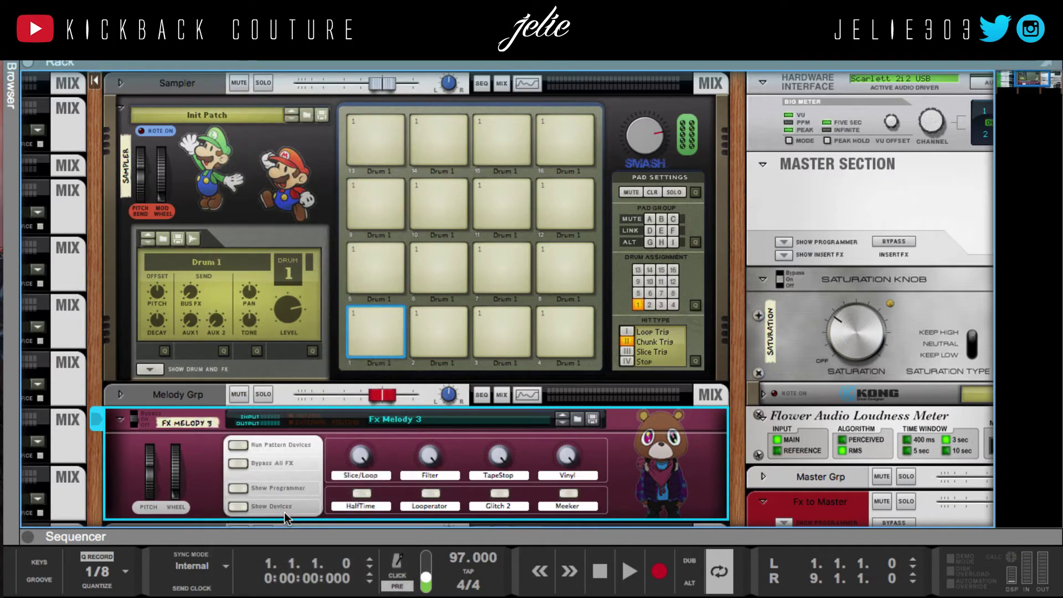
pyautogui.click(586, 152)
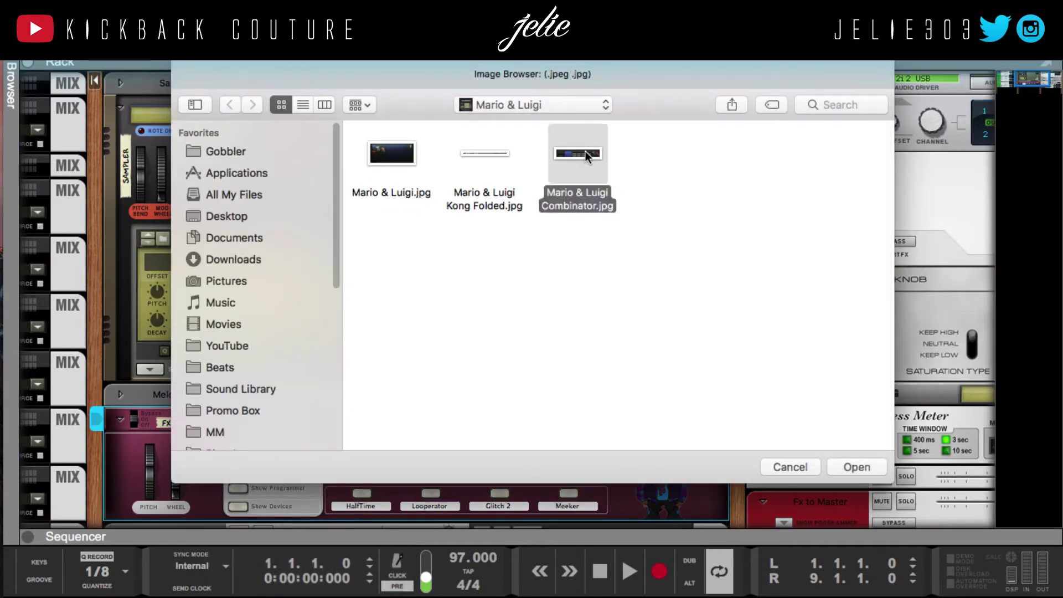
pyautogui.doubleClick(586, 152)
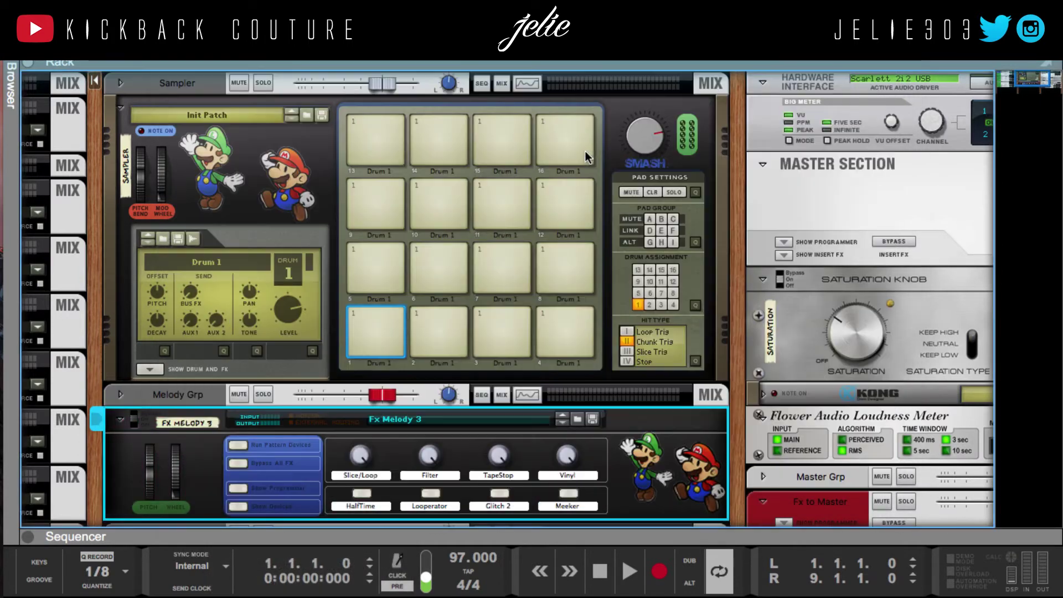
# Set the Sampler device's folded backdrop to Mario & Luigi Kong Folded.jpg, then fold and unfold the device to check it
pyautogui.rightClick(258, 172)
pyautogui.scroll(-5, 315, 482)
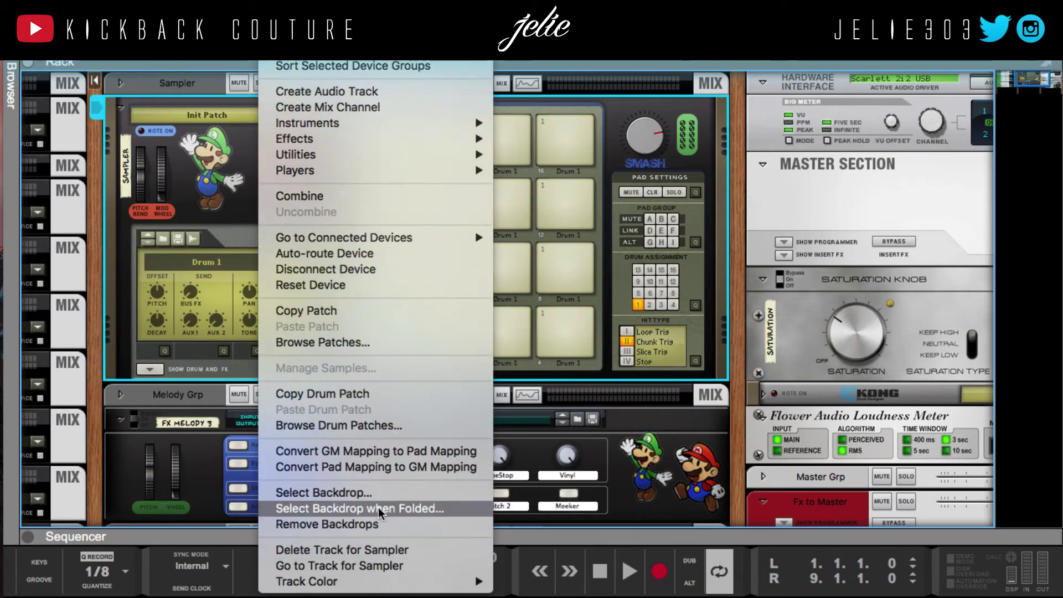
pyautogui.click(379, 508)
pyautogui.click(494, 153)
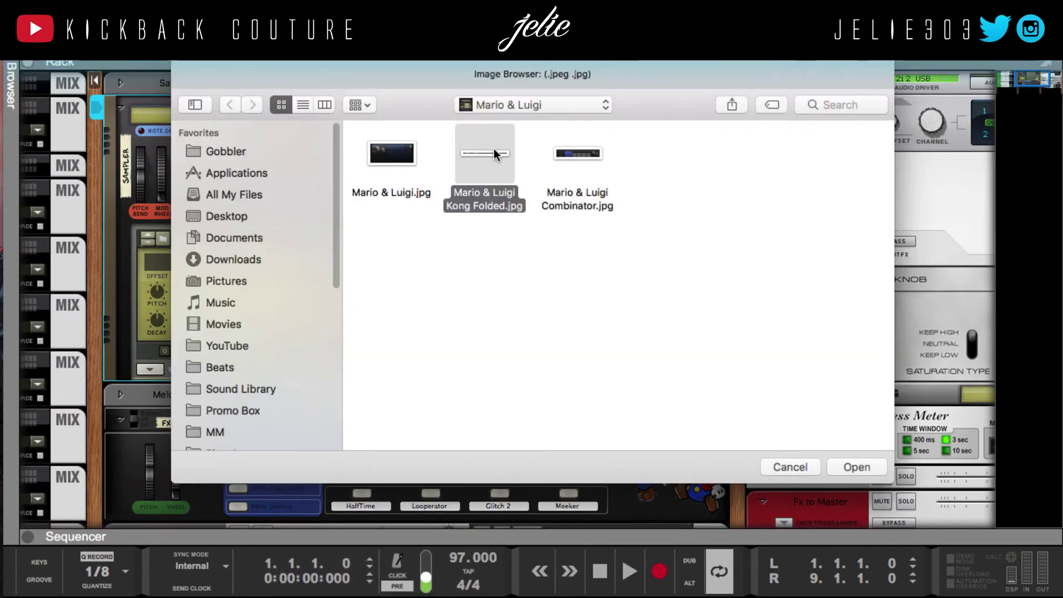
pyautogui.doubleClick(494, 153)
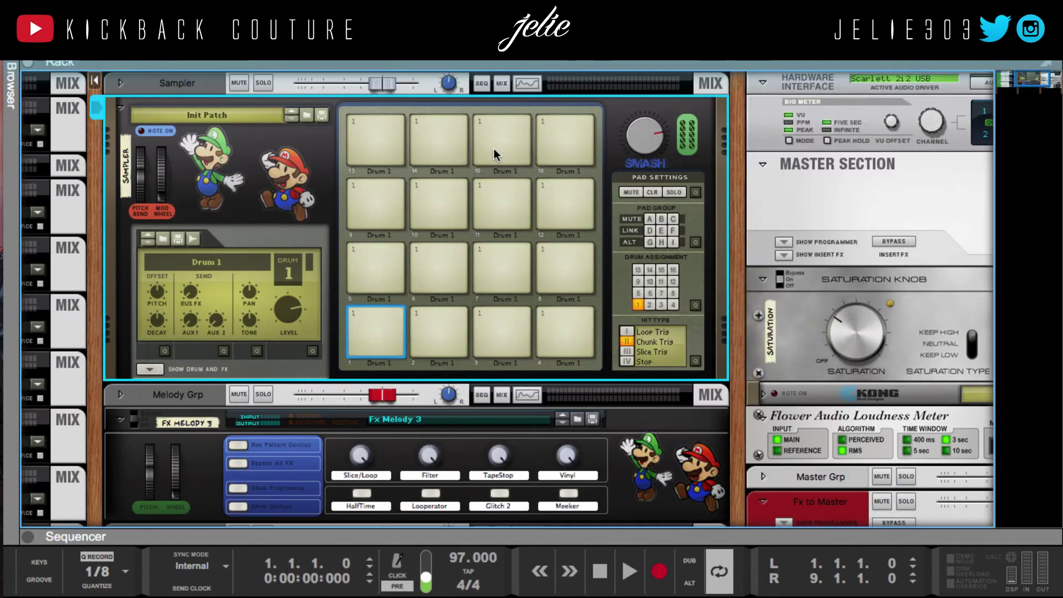
pyautogui.click(121, 109)
pyautogui.click(120, 110)
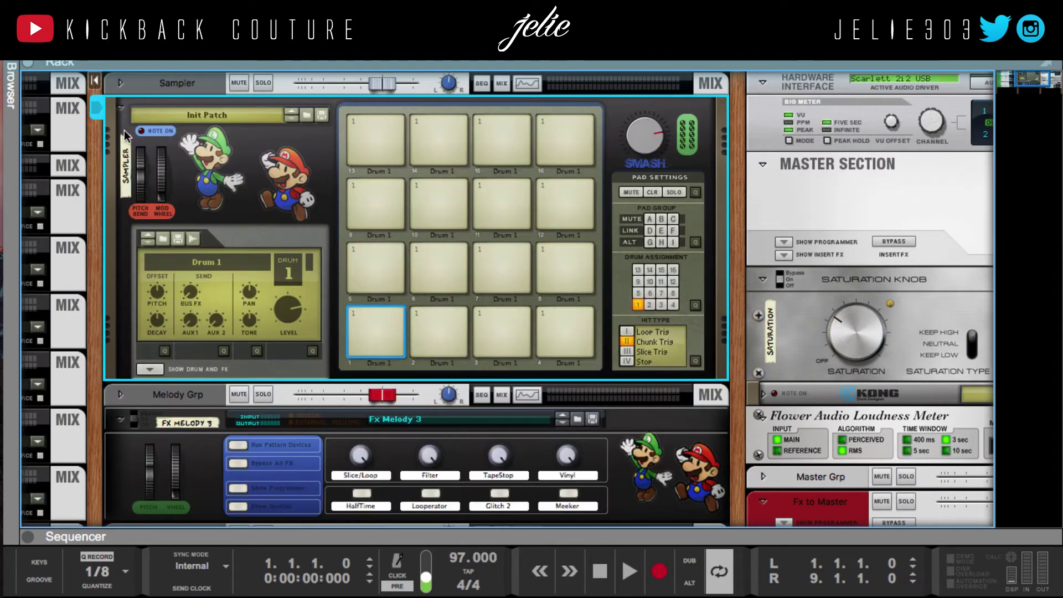
pyautogui.scroll(-3, 429, 402)
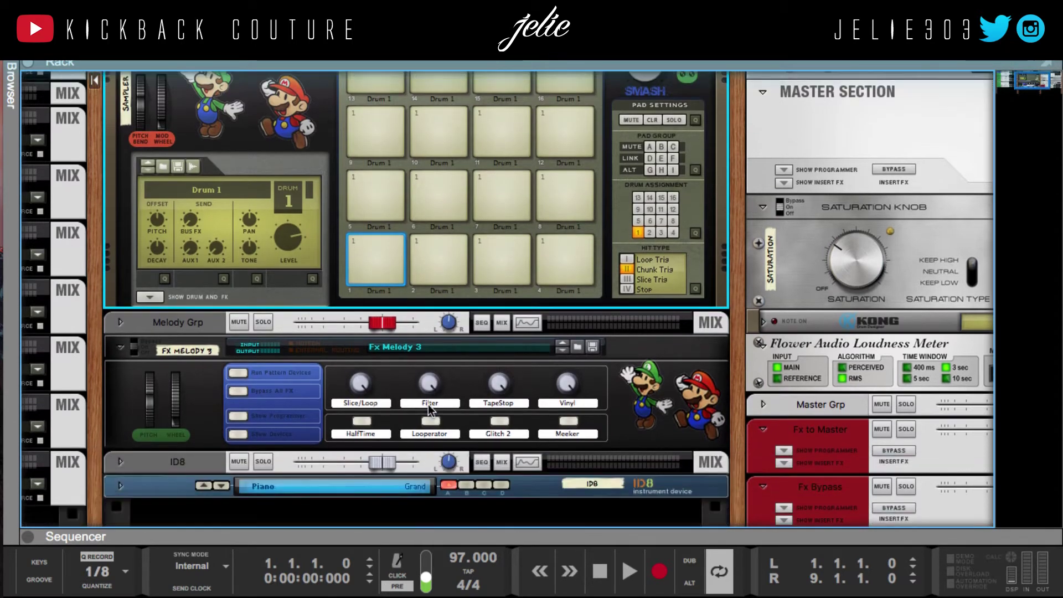
pyautogui.moveTo(92, 347); pyautogui.dragTo(884, 558)
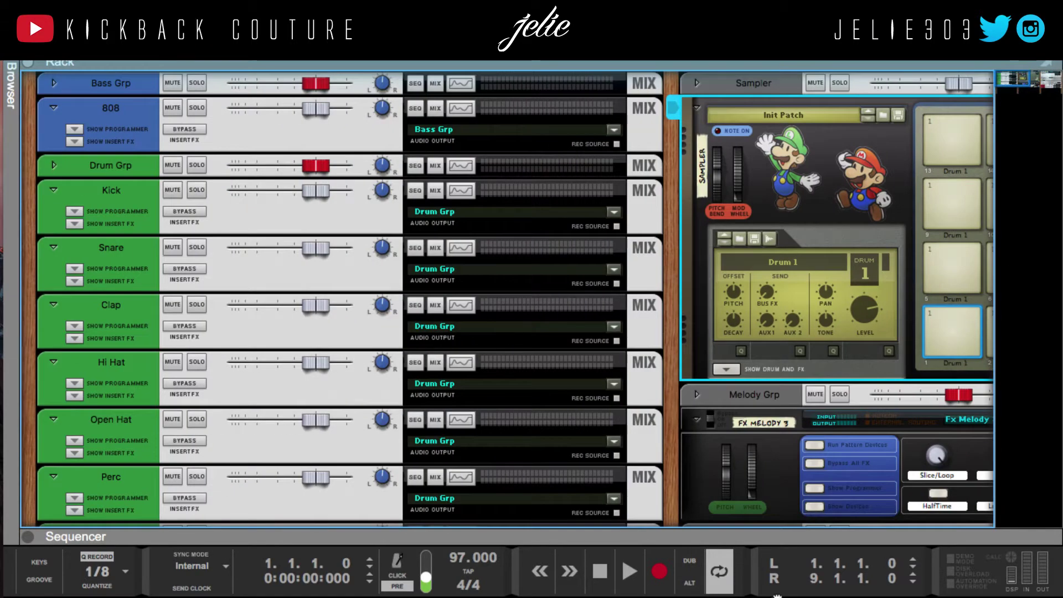
pyautogui.moveTo(777, 597); pyautogui.dragTo(153, 536)
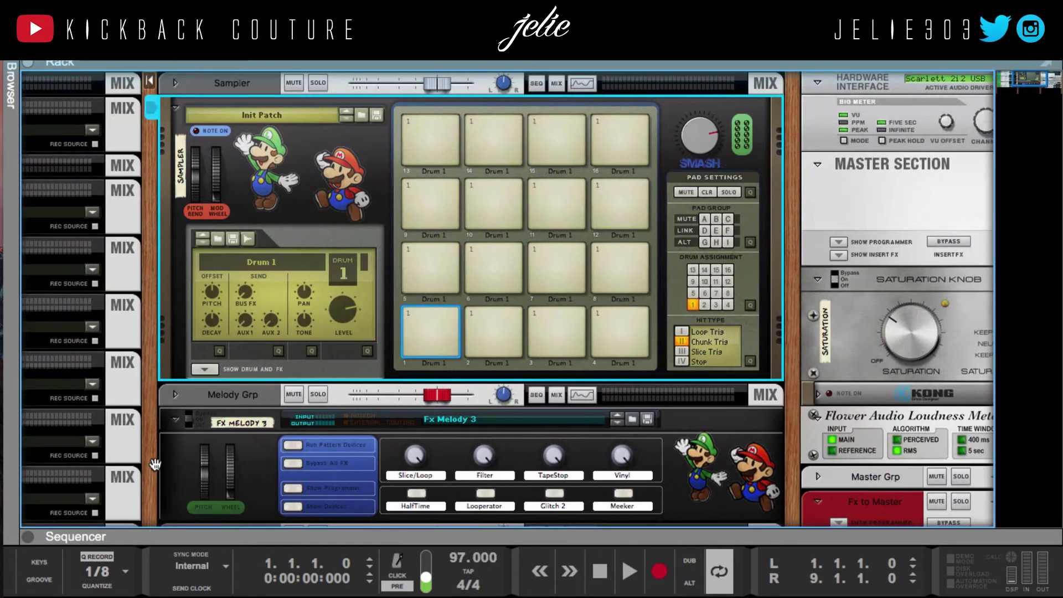
pyautogui.hscroll(-1, 155, 464)
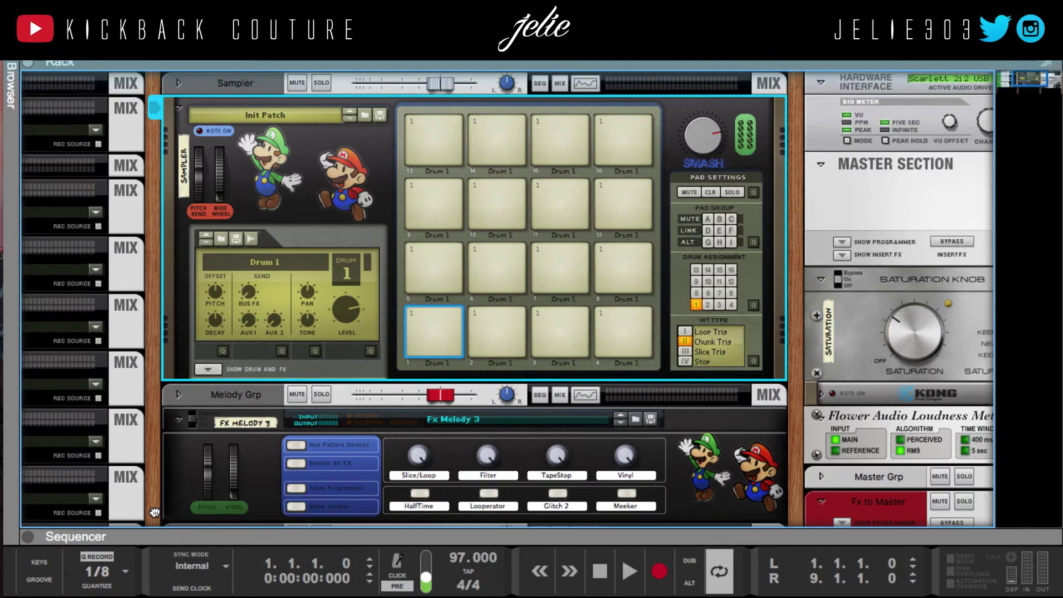
pyautogui.moveTo(155, 512); pyautogui.dragTo(182, 518)
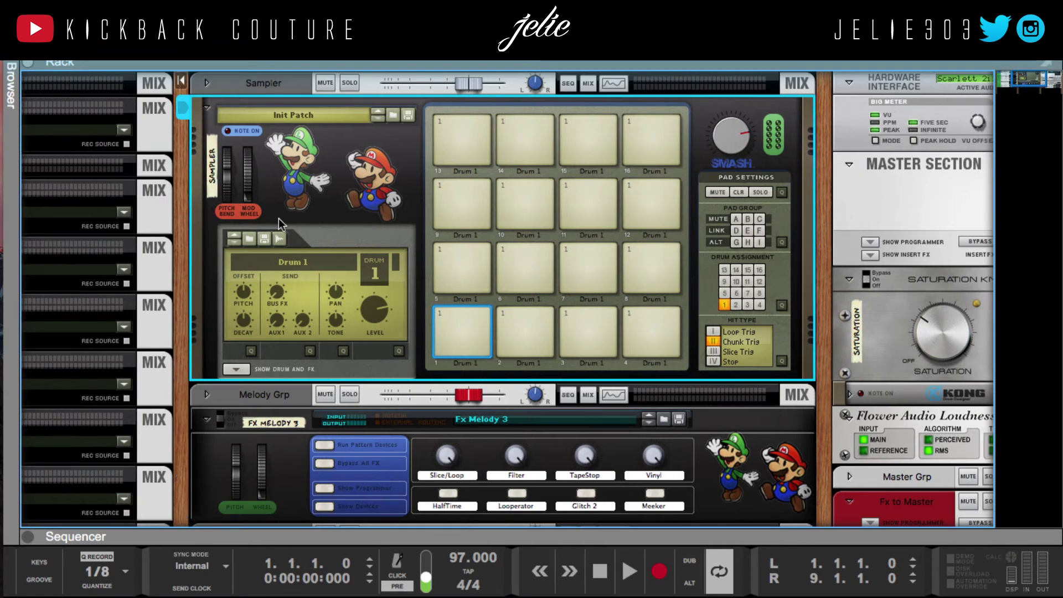
# Set the Sampler device's backdrop to JDilla.jpg from the JDilla folder in Trapdrops
pyautogui.rightClick(348, 131)
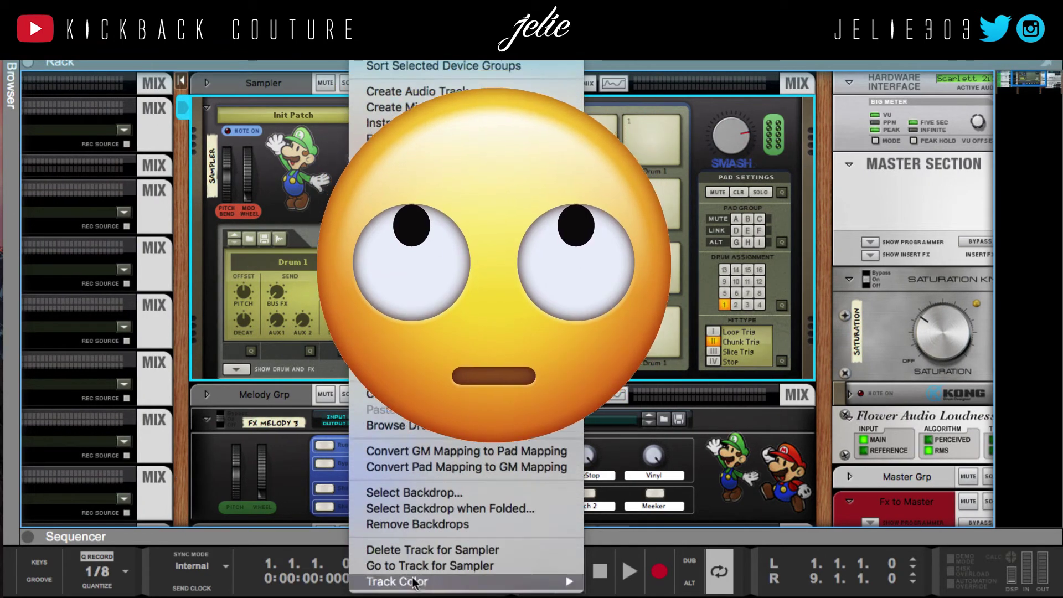
pyautogui.click(434, 492)
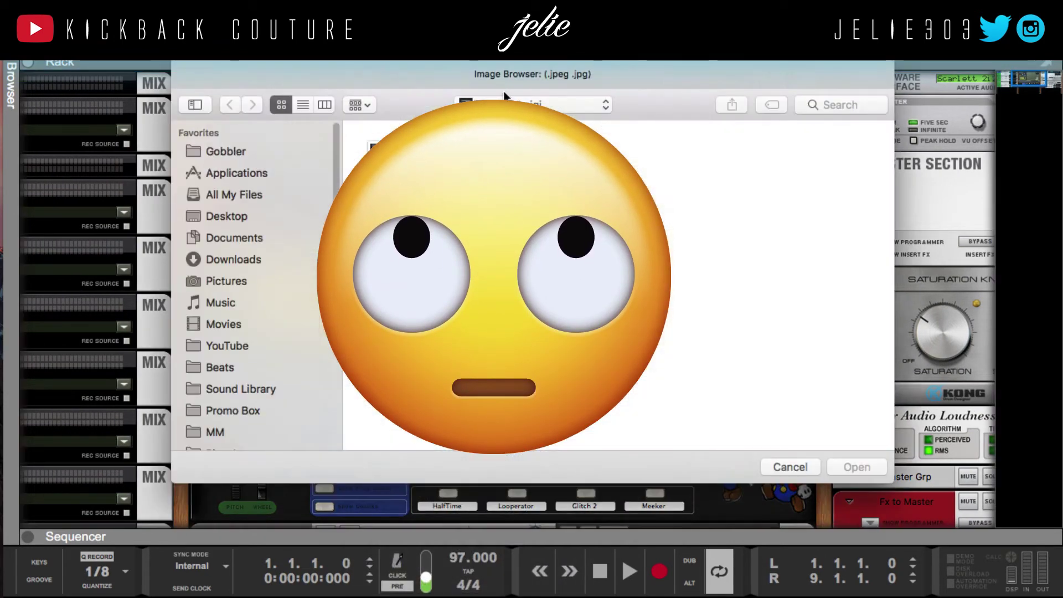
pyautogui.click(526, 104)
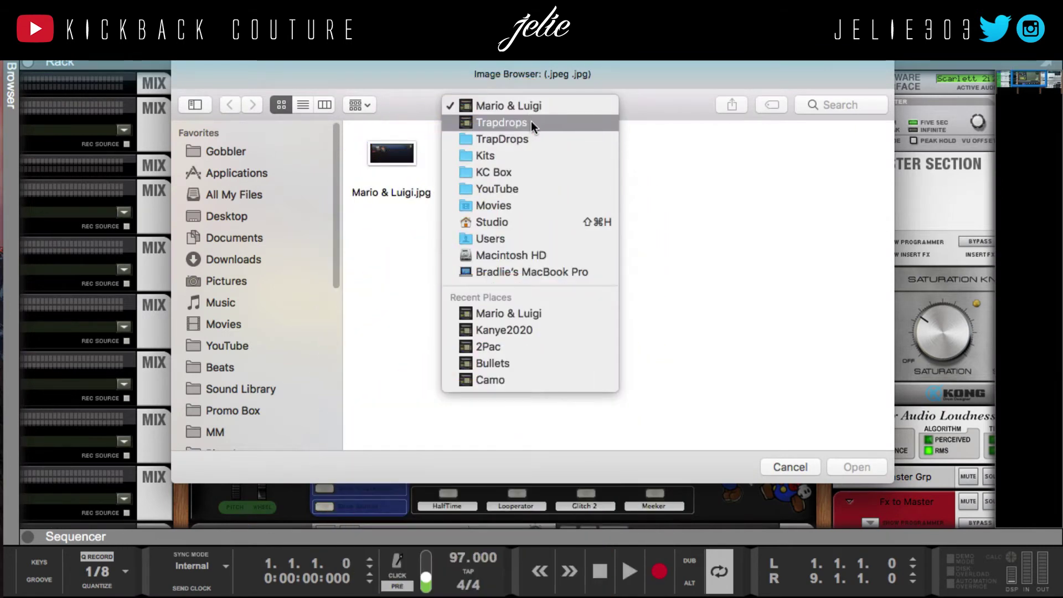
pyautogui.click(531, 122)
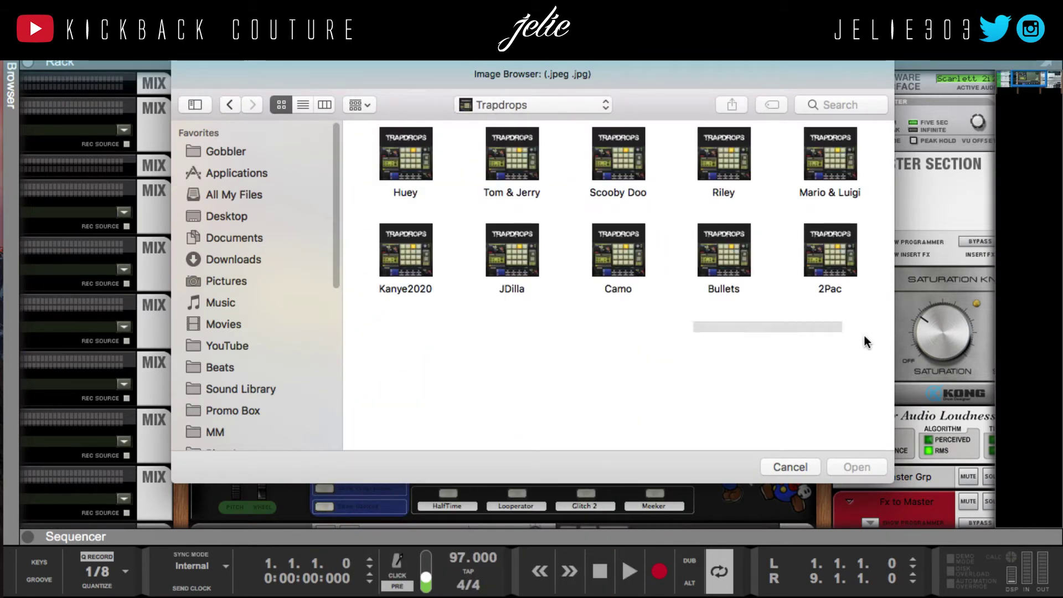
pyautogui.doubleClick(501, 262)
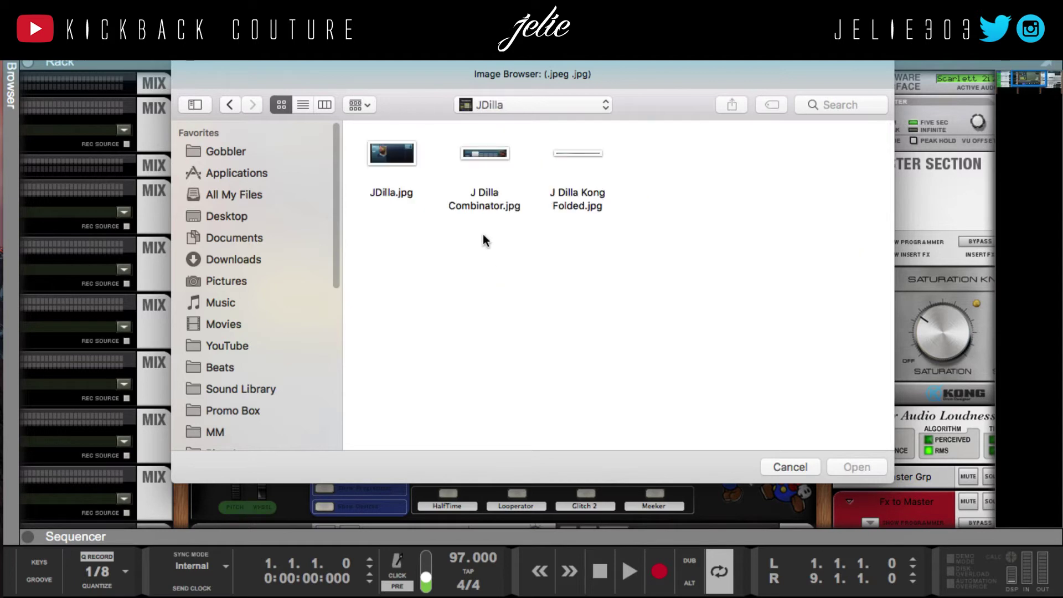
pyautogui.click(395, 155)
pyautogui.click(856, 467)
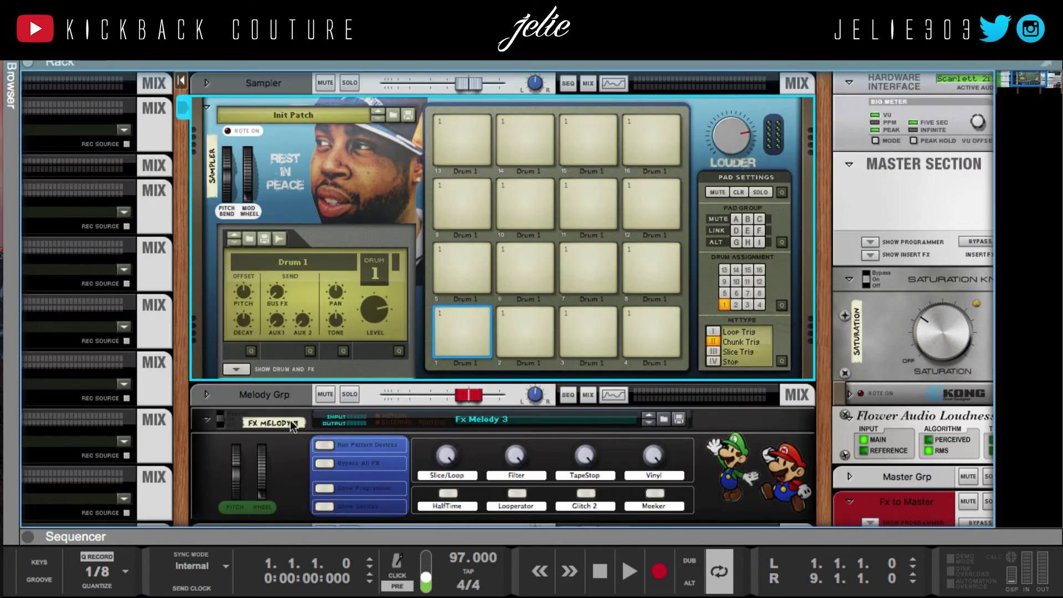
# Set the Fx Melody 3 Combinator's backdrop to J Dilla Combinator.jpg from the JDilla folder
pyautogui.rightClick(284, 501)
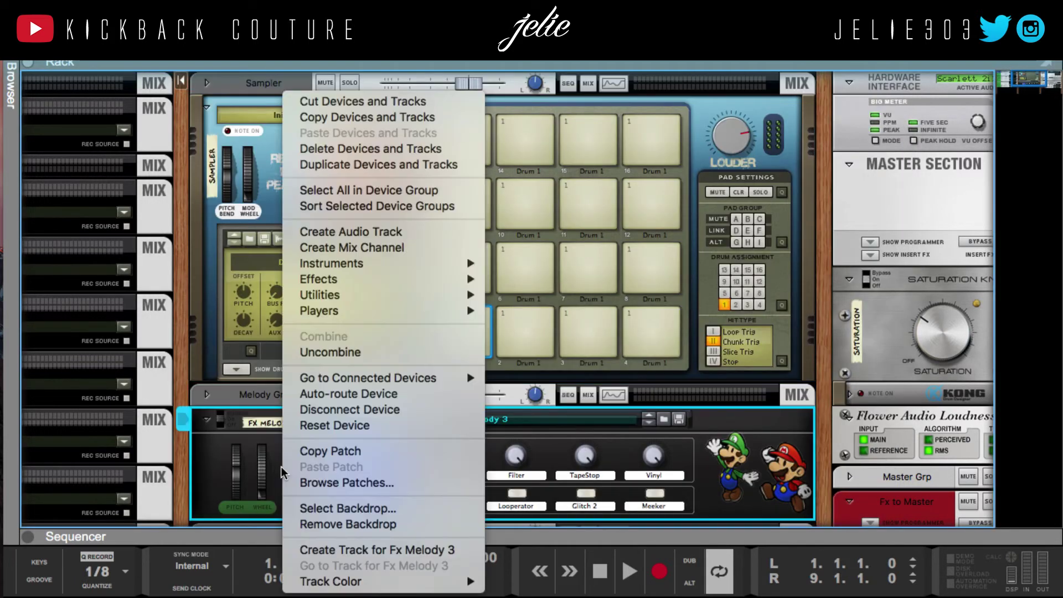
pyautogui.click(334, 506)
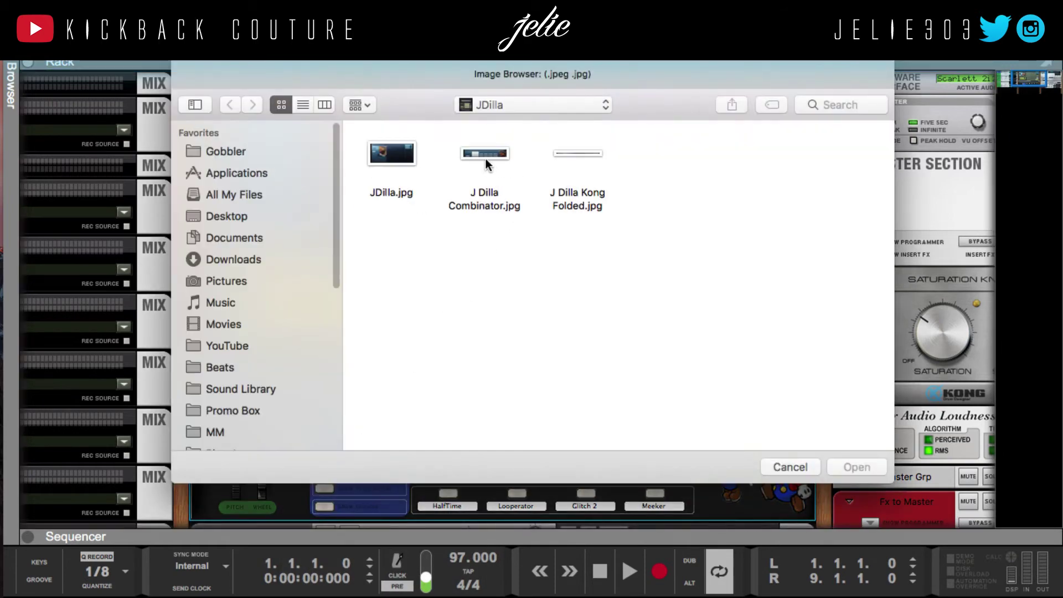
pyautogui.doubleClick(485, 159)
# Set the Sampler device's folded backdrop to J Dilla Kong Folded.jpg from the JDilla folder
pyautogui.rightClick(344, 194)
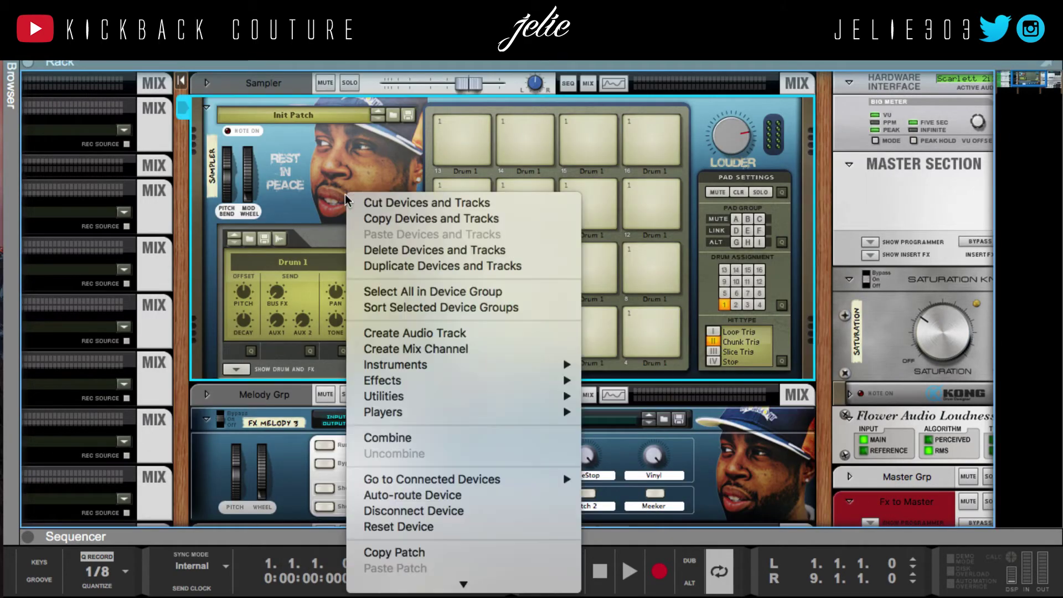
pyautogui.moveTo(461, 584)
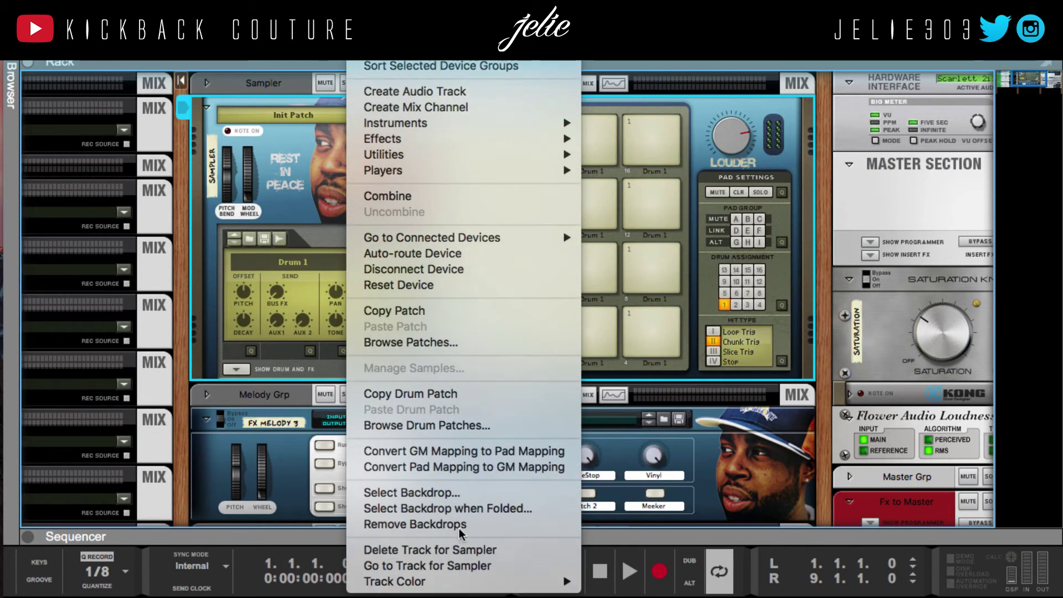
pyautogui.click(459, 506)
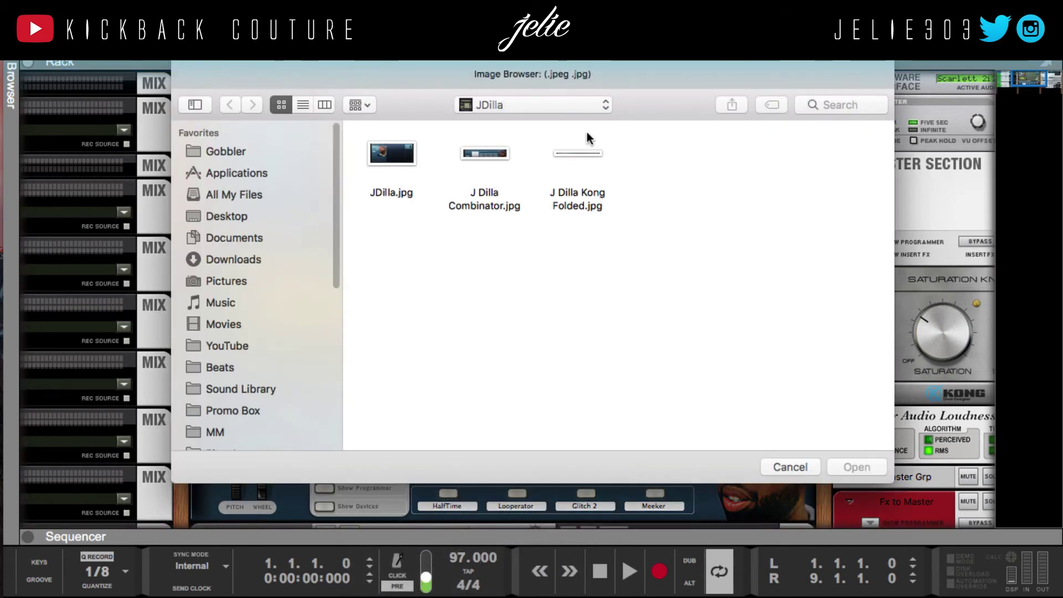
pyautogui.doubleClick(577, 153)
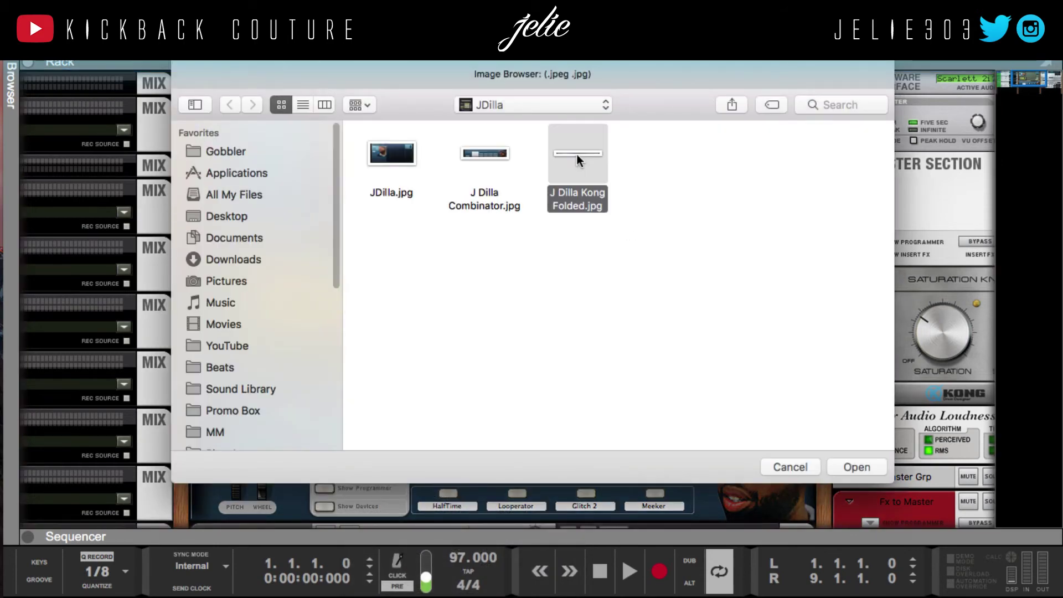
pyautogui.rightClick(307, 155)
pyautogui.moveTo(425, 584)
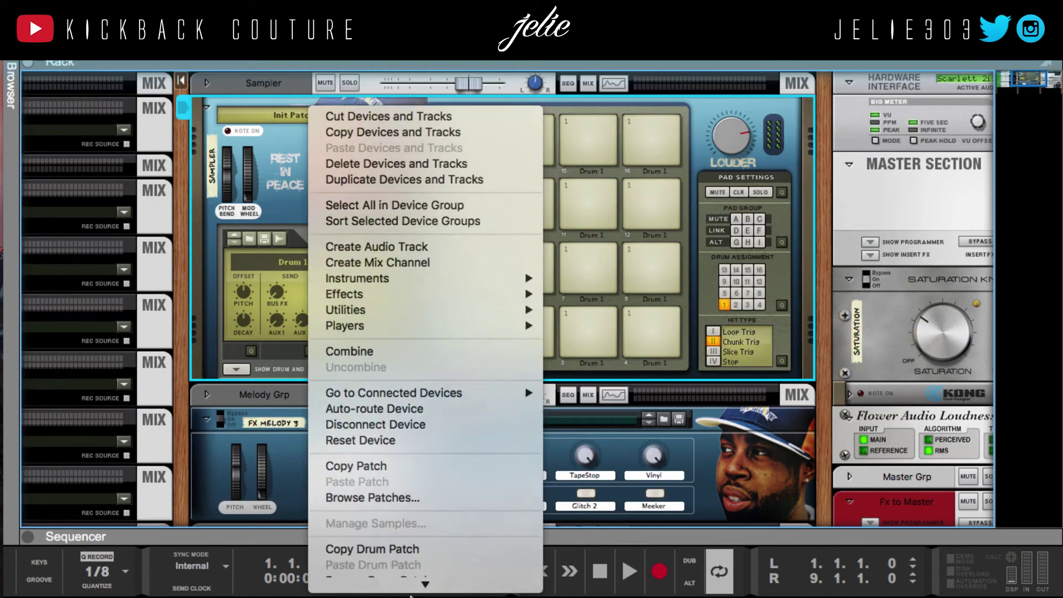
pyautogui.click(413, 519)
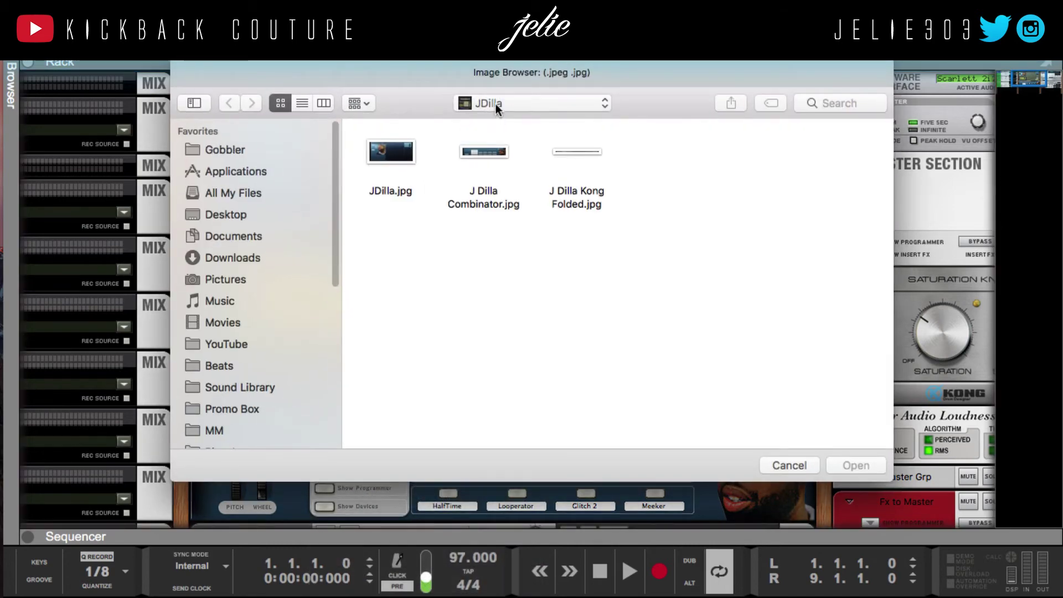
pyautogui.click(494, 104)
pyautogui.click(499, 121)
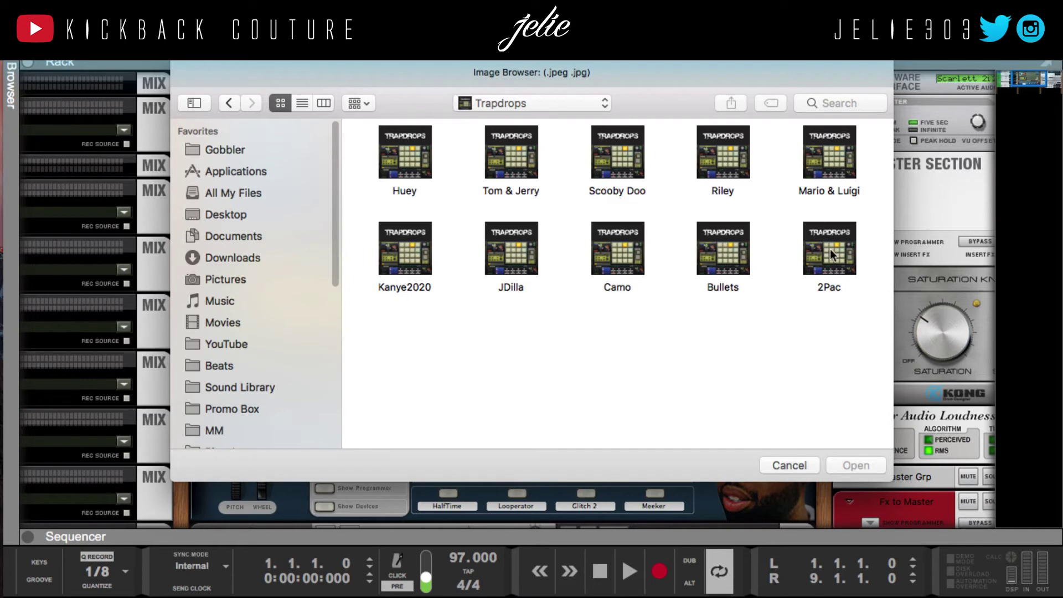
pyautogui.click(789, 465)
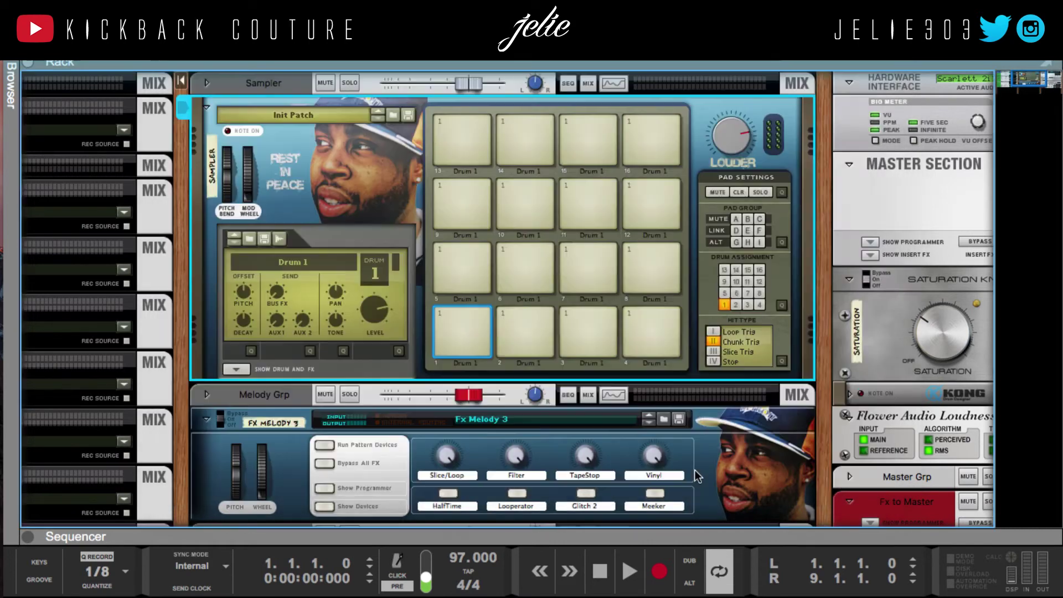
# Set the Fx Melody 3 Combinator's backdrop to 2pac Combinator.jpg from the 2Pac folder in Trapdrops
pyautogui.rightClick(278, 454)
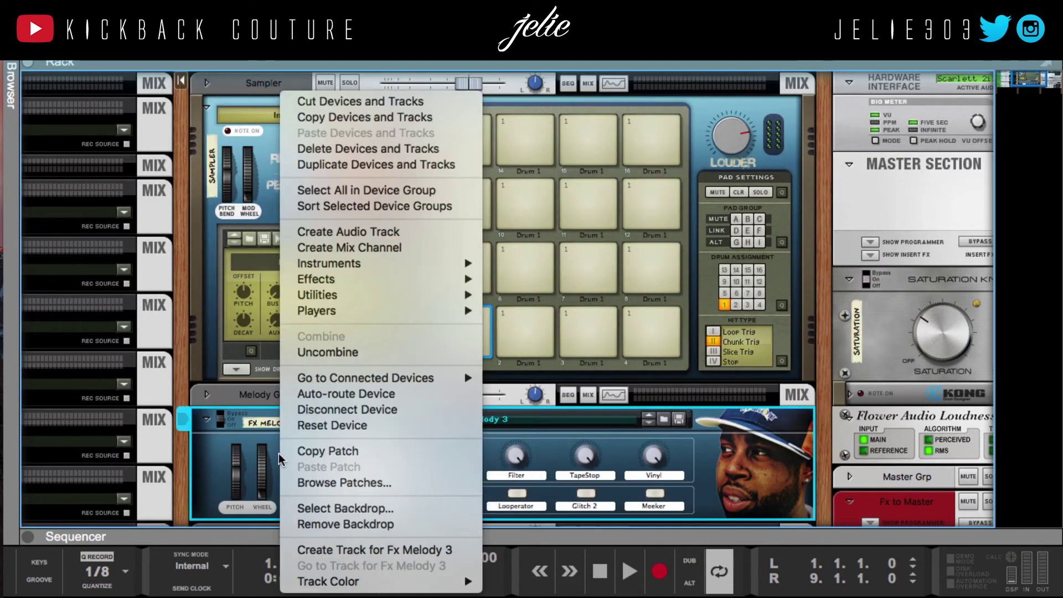
pyautogui.click(322, 510)
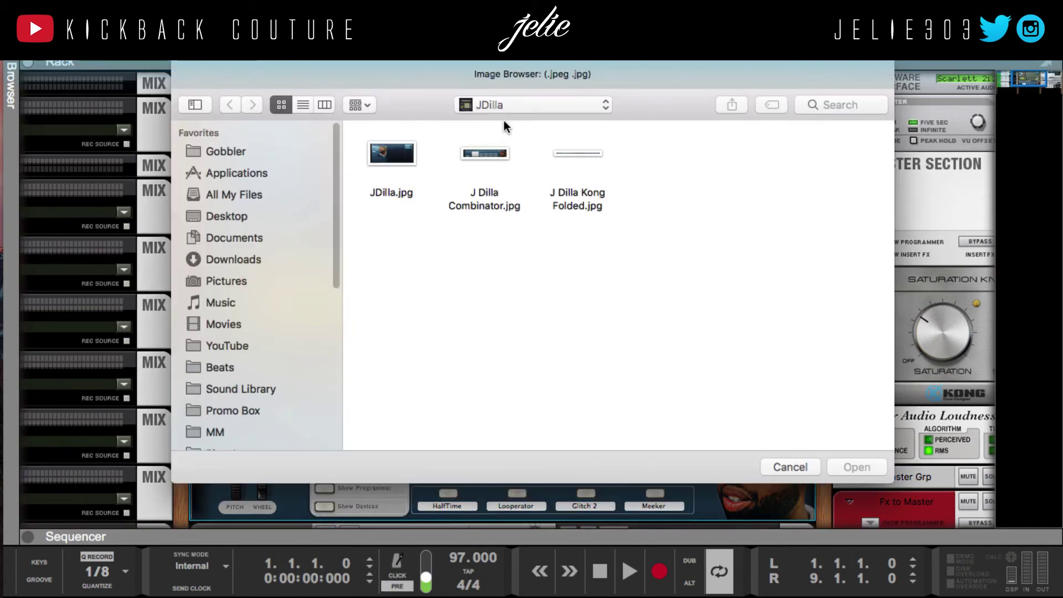
pyautogui.click(506, 111)
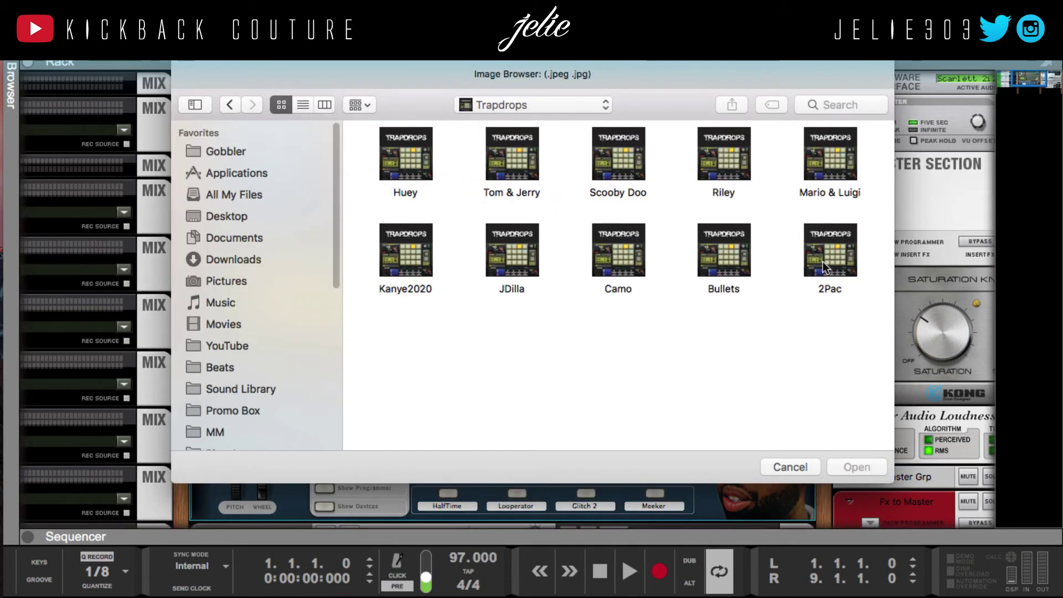
pyautogui.doubleClick(822, 255)
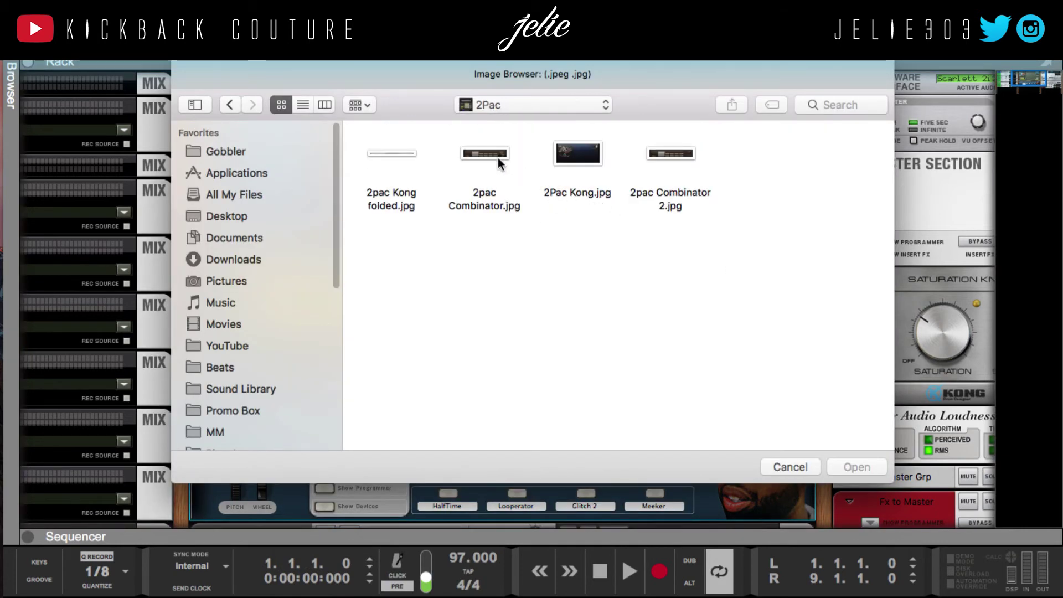
pyautogui.click(497, 157)
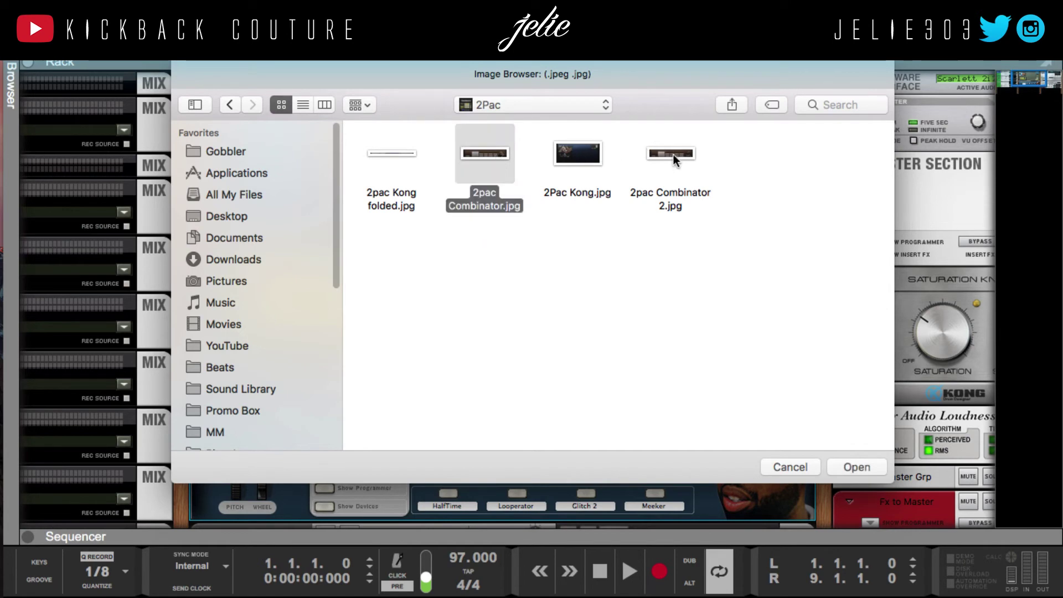
pyautogui.doubleClick(494, 155)
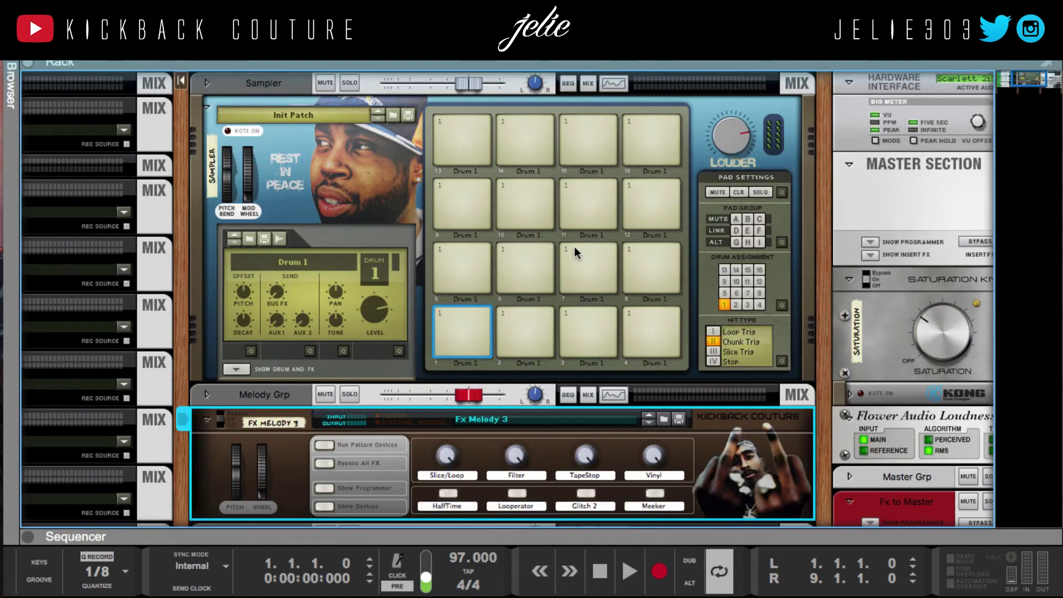
# Set the Sampler device's backdrop to Huey Kong.jpg from the Huey folder in Trapdrops
pyautogui.scroll(-1, 460, 222)
pyautogui.rightClick(343, 175)
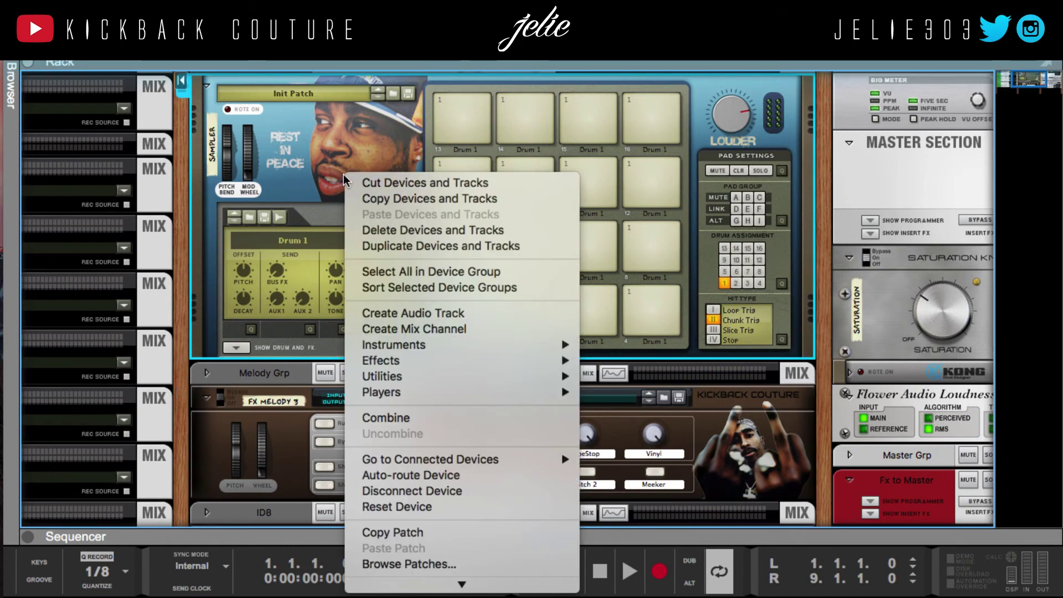
pyautogui.moveTo(459, 584)
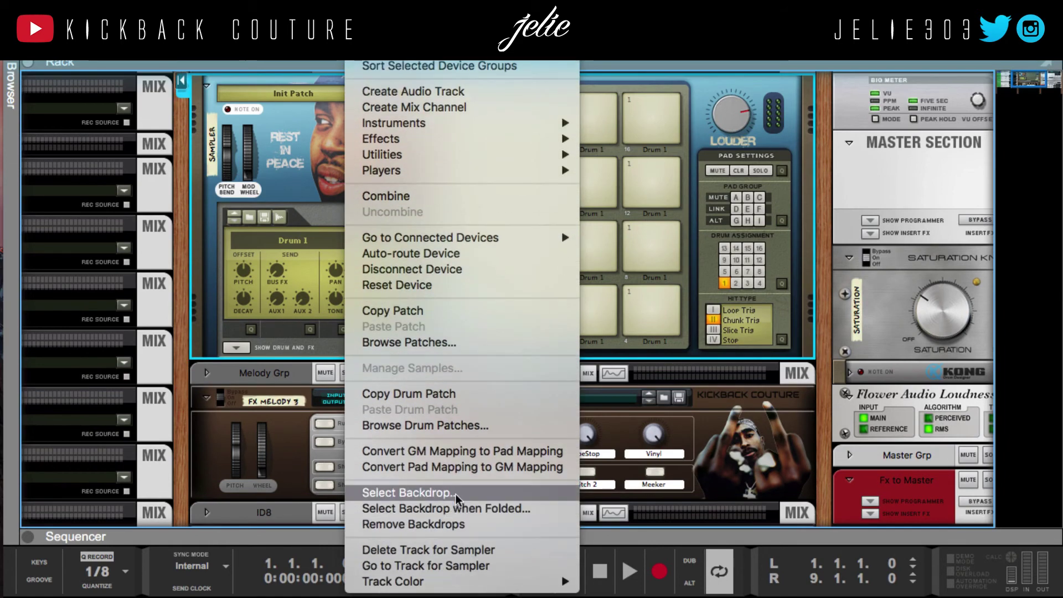
pyautogui.click(455, 493)
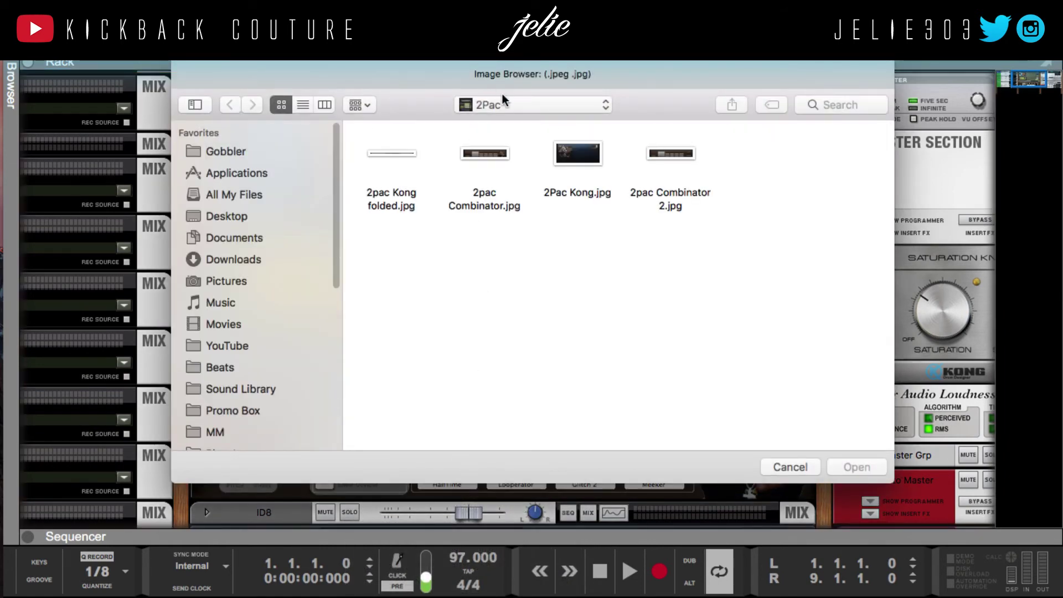
pyautogui.click(503, 100)
pyautogui.click(505, 123)
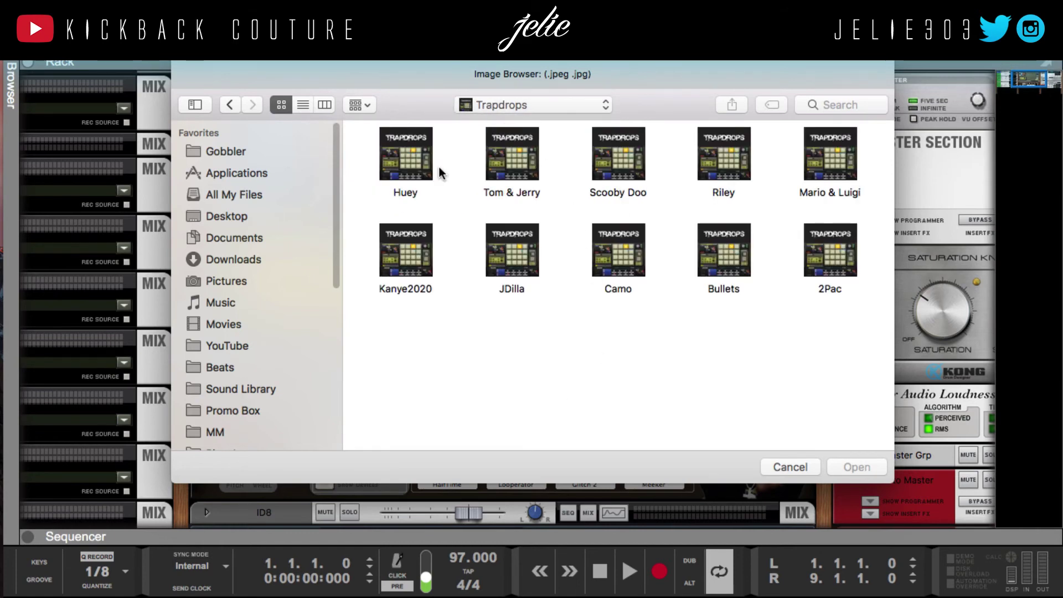
pyautogui.doubleClick(413, 171)
pyautogui.click(580, 159)
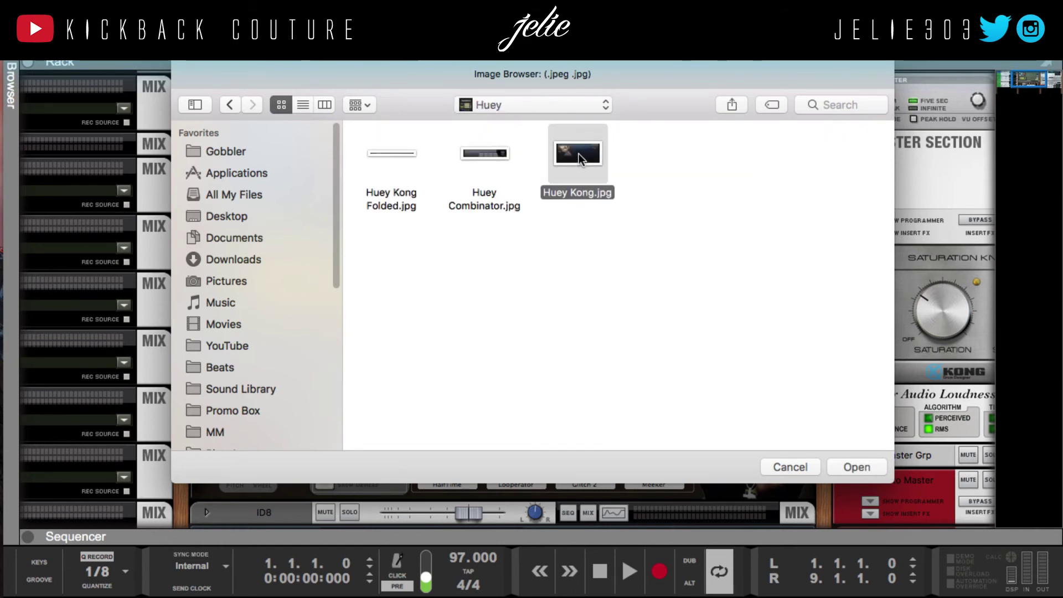
pyautogui.doubleClick(580, 158)
pyautogui.scroll(2, 476, 290)
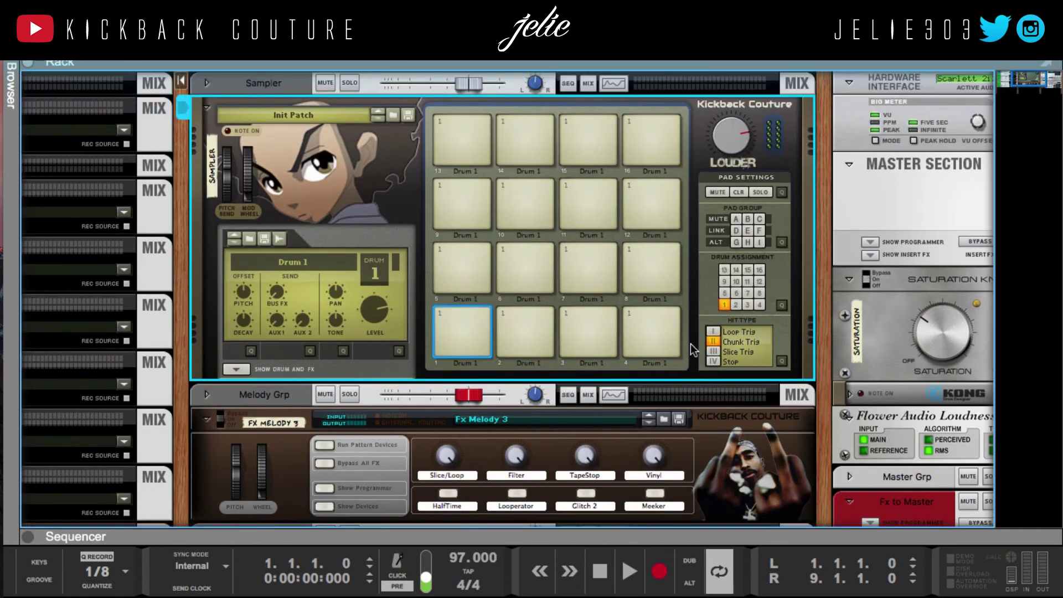
pyautogui.hscroll(10, 822, 383)
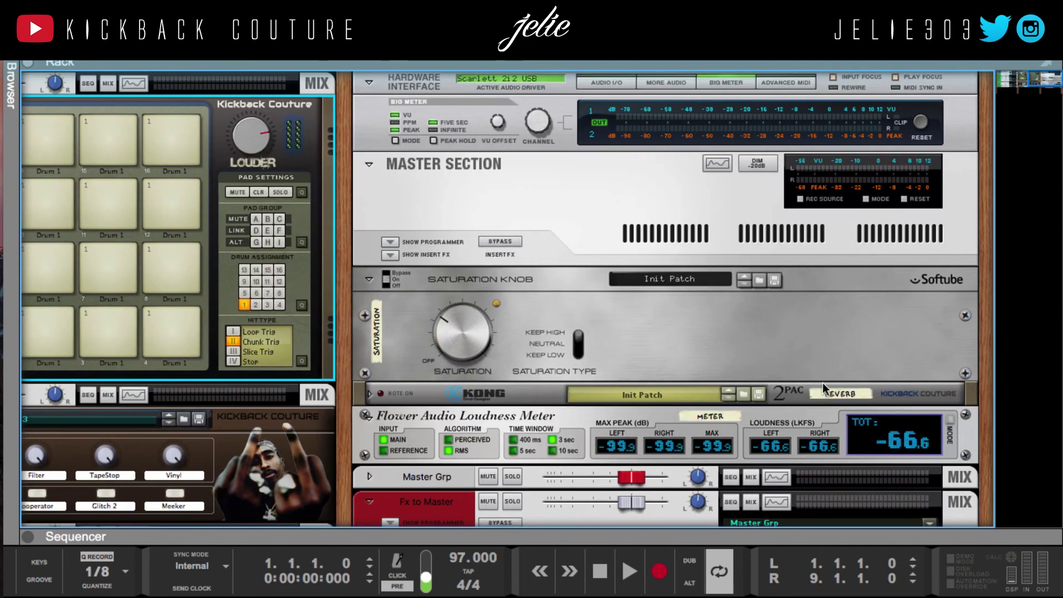